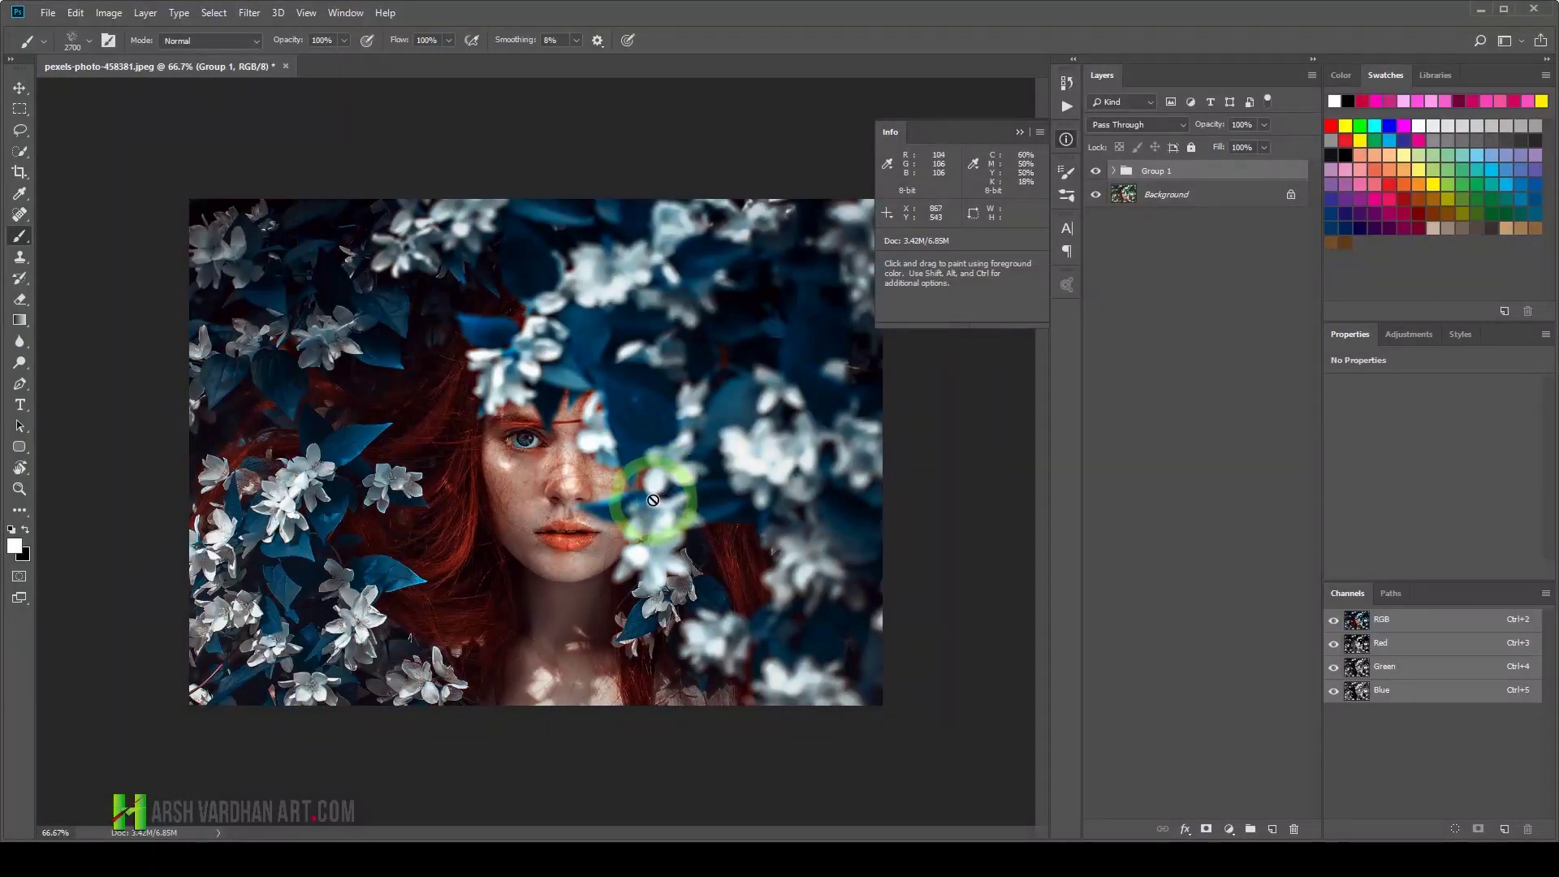
# Step: Close the Info panel and toggle Group 1 off and on to compare the cyan grade
pyautogui.click(1068, 141)
pyautogui.click(1095, 173)
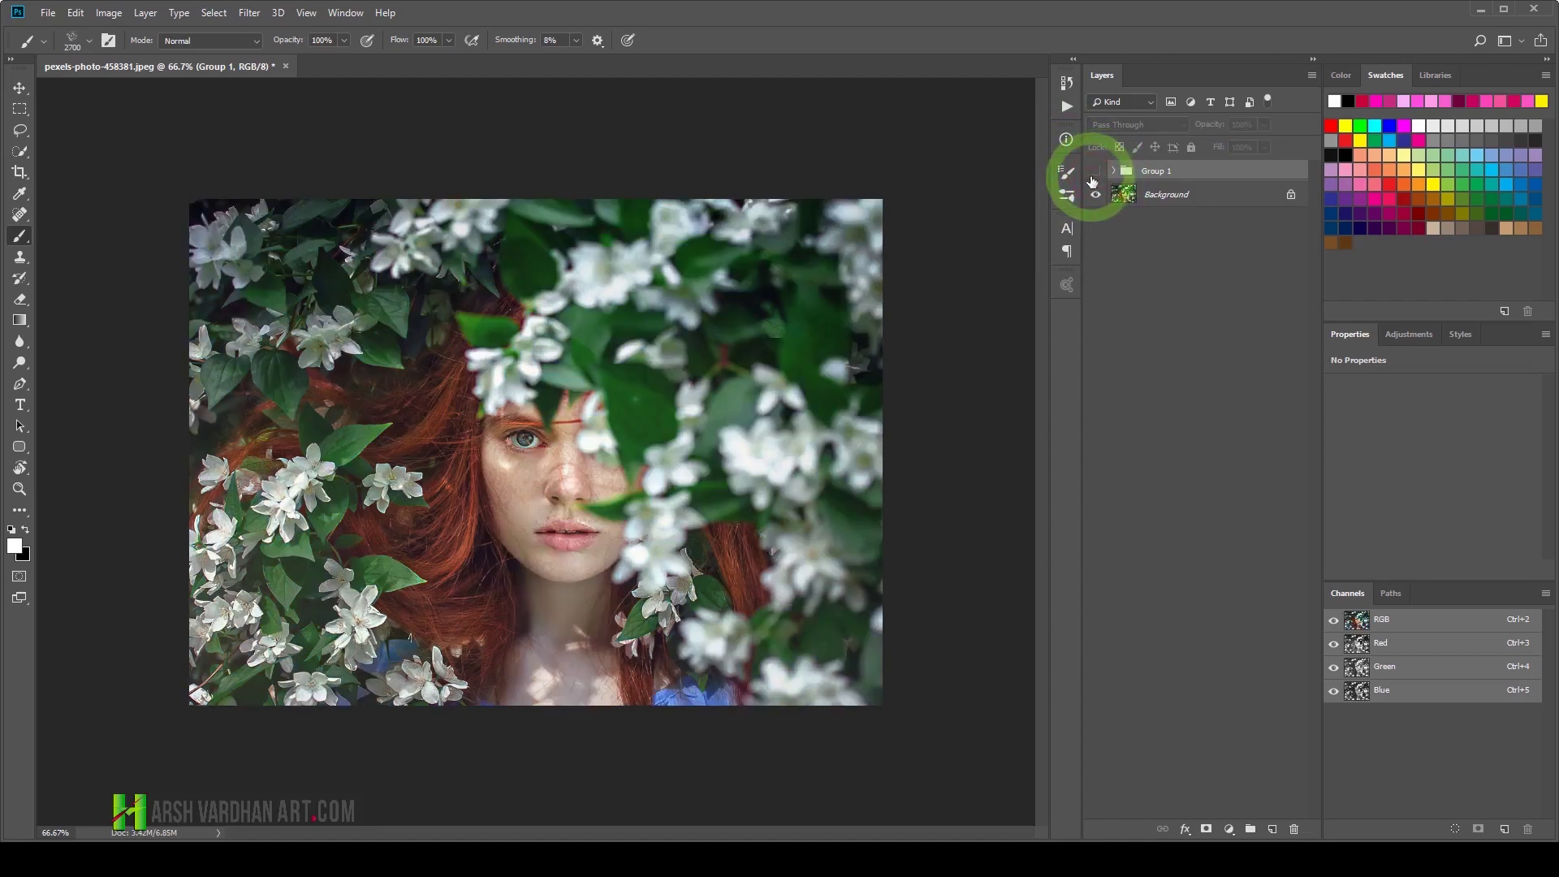
pyautogui.click(1094, 172)
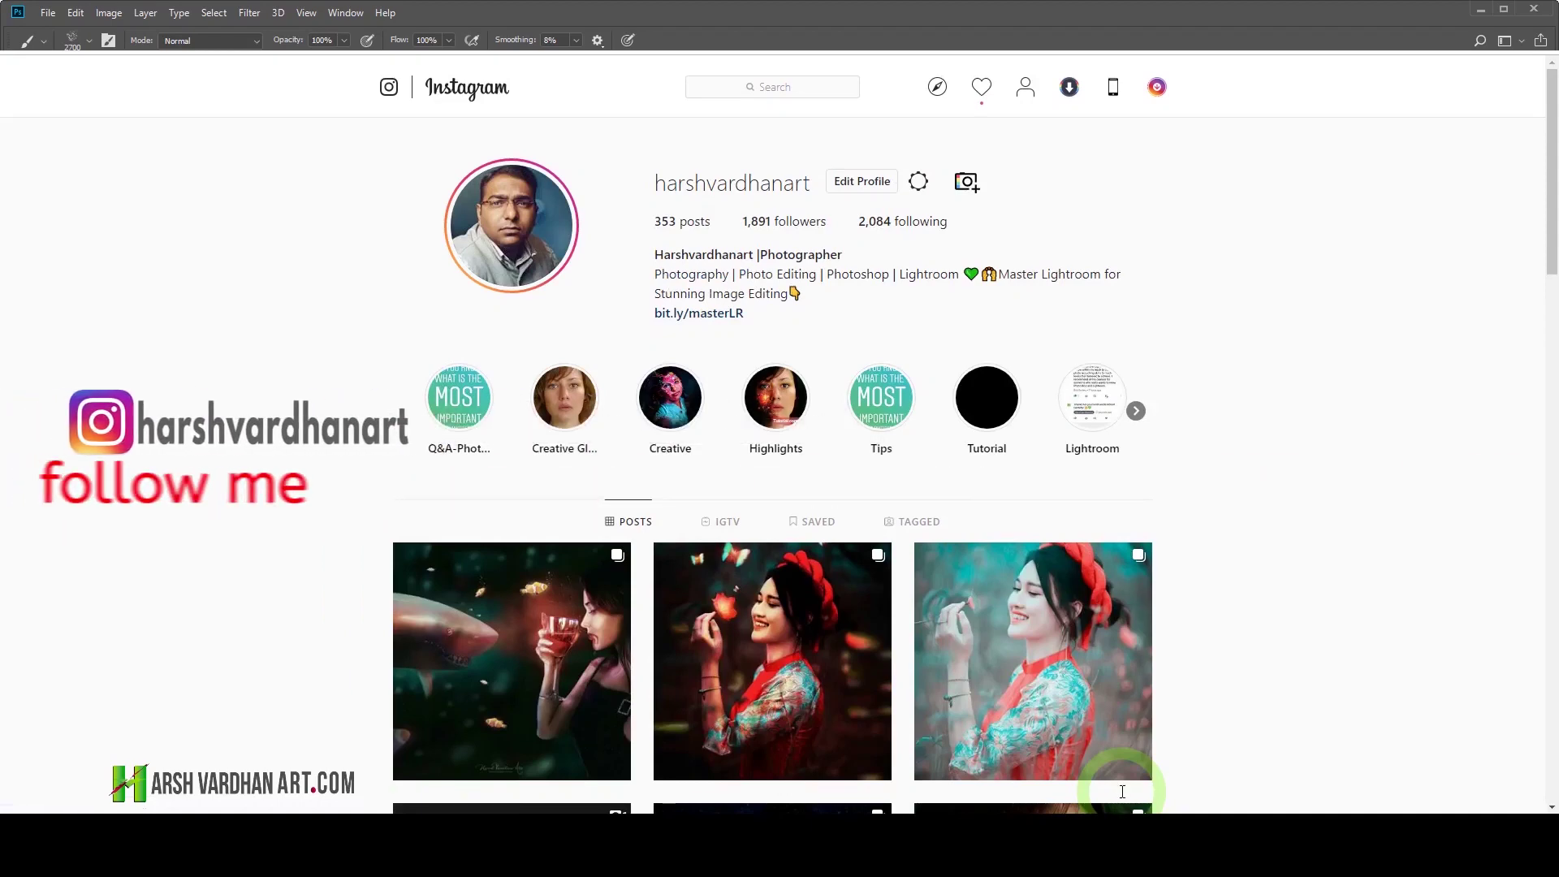
pyautogui.scroll(-1, 1121, 789)
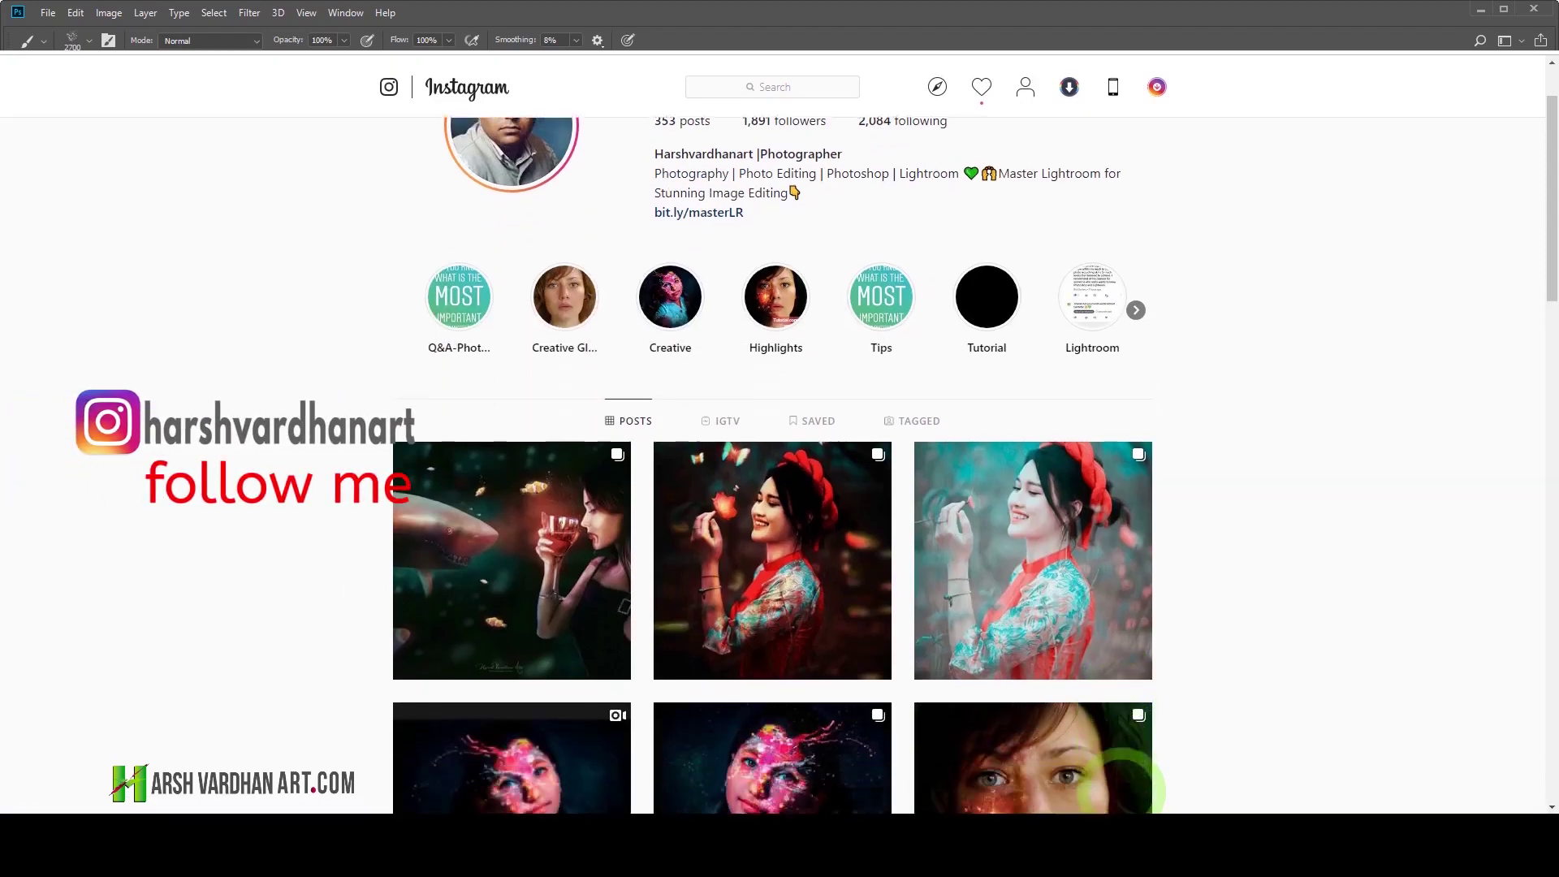
pyautogui.scroll(-2, 1124, 799)
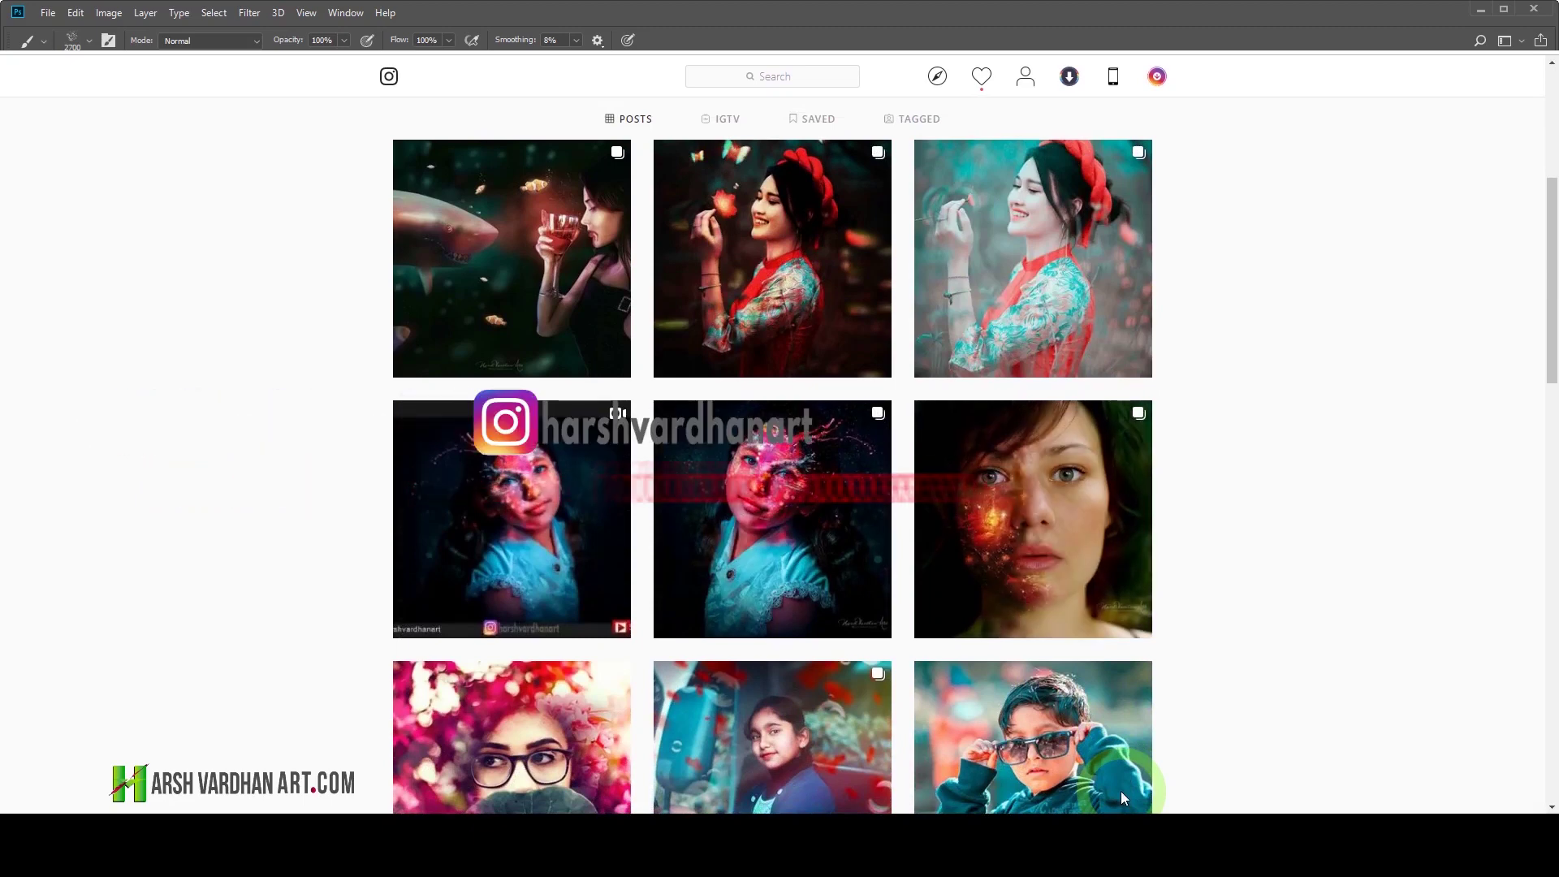
pyautogui.scroll(-1, 1122, 791)
pyautogui.scroll(-1, 1121, 791)
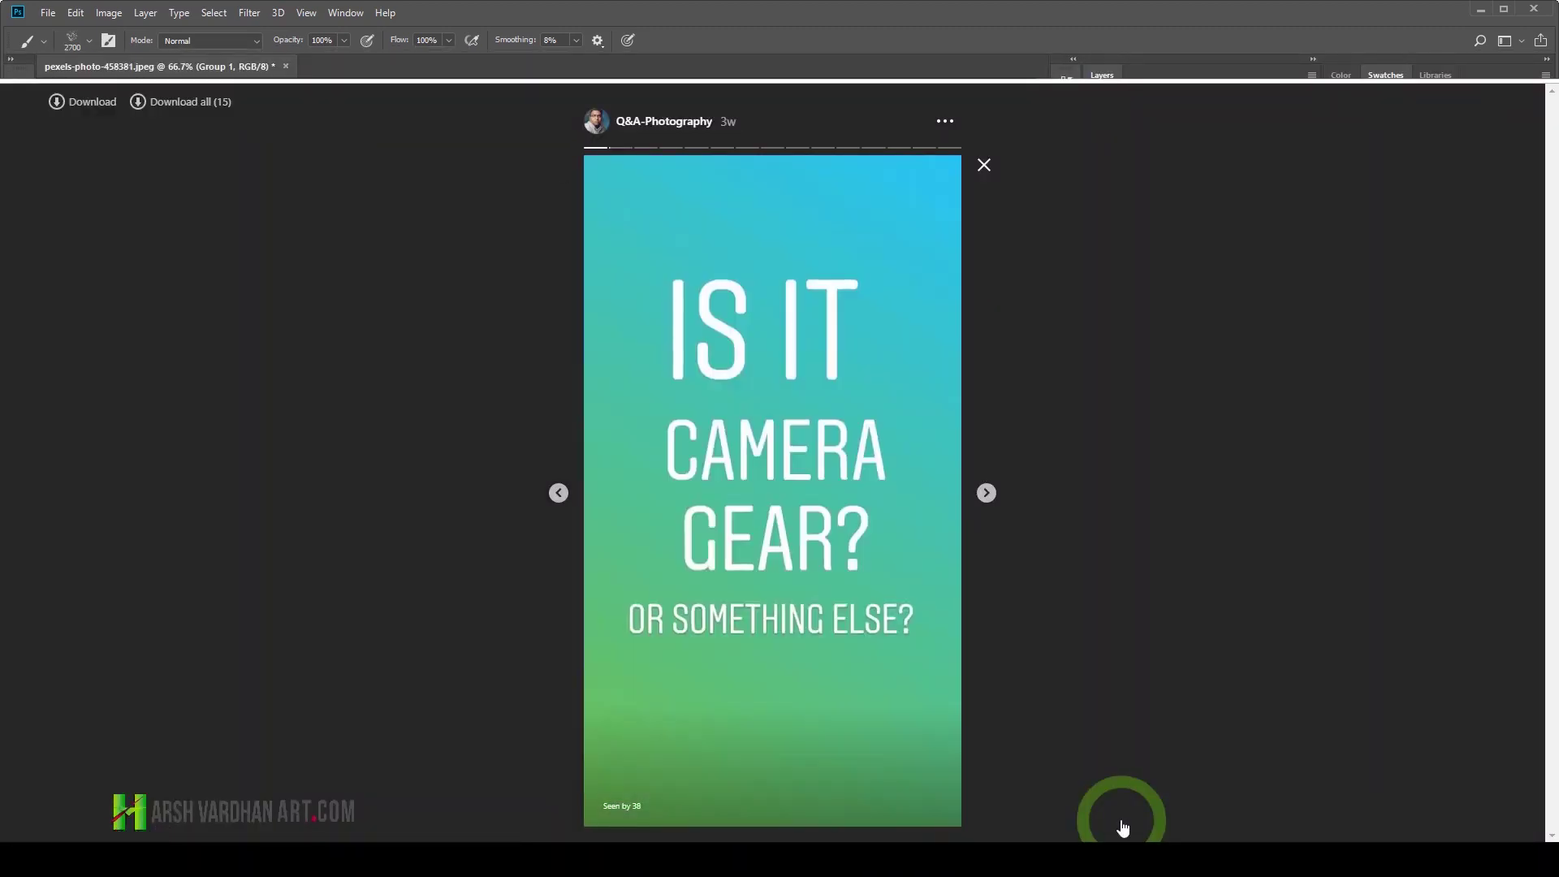
# Step: Go back to the first Q&A story slide with the left arrow key
pyautogui.press('Left')
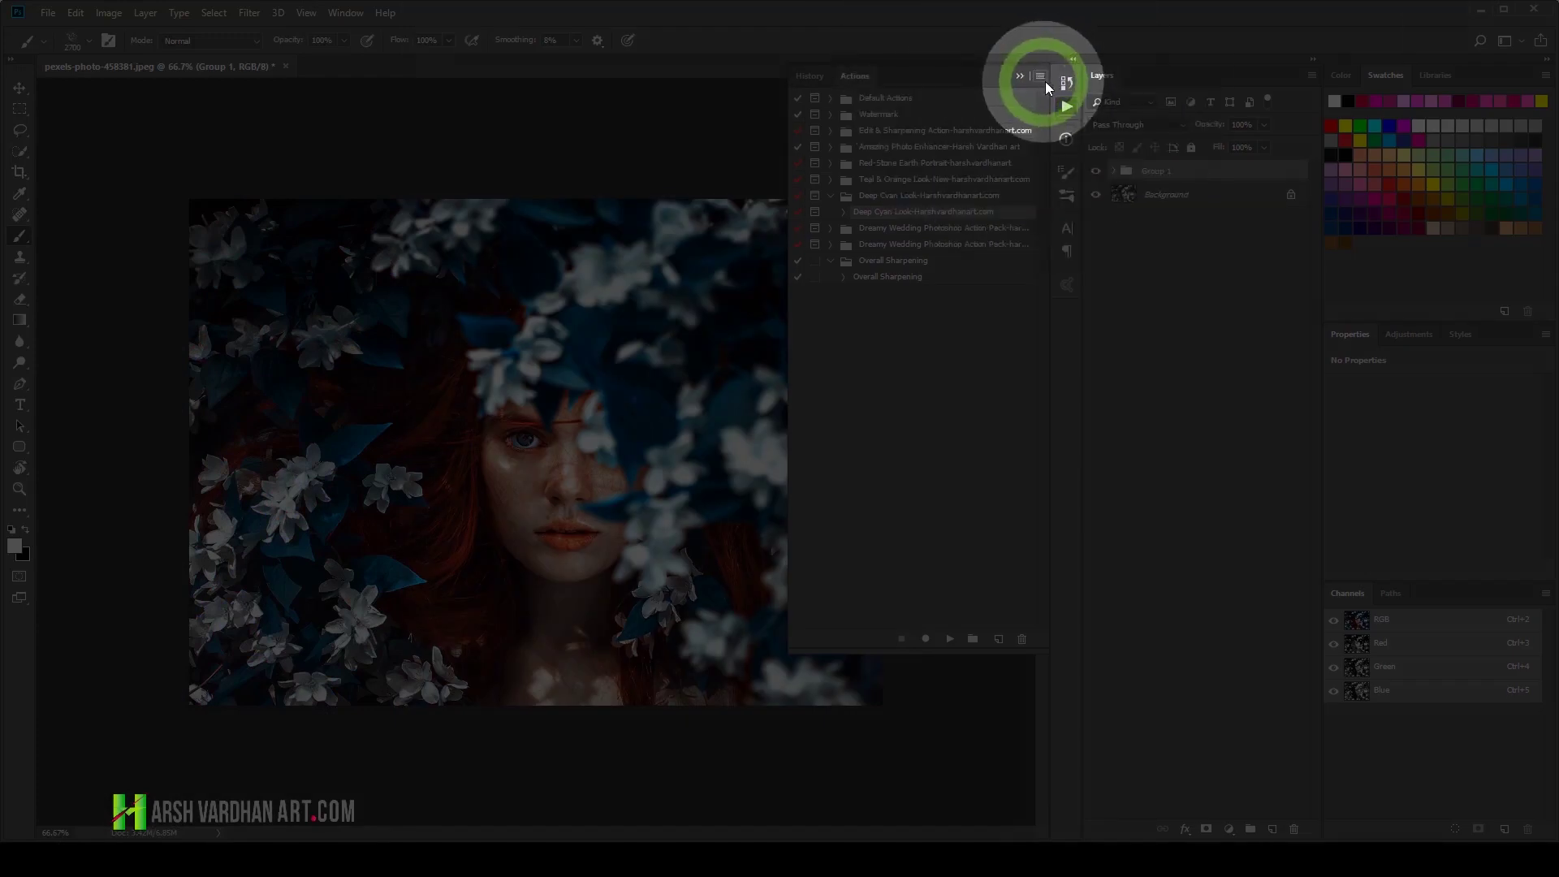
pyautogui.click(1046, 81)
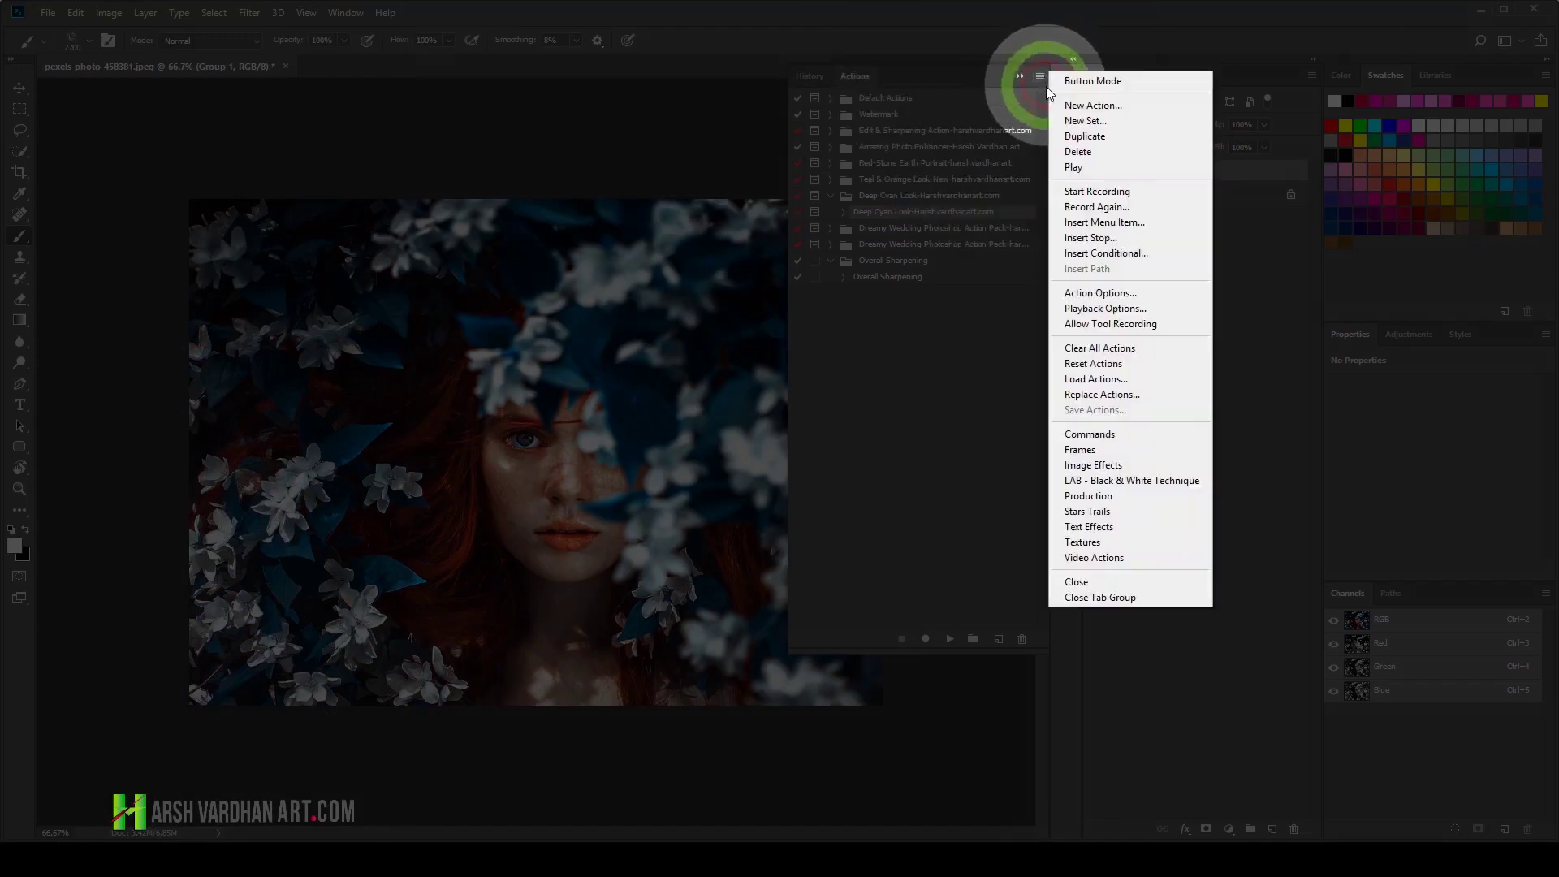
pyautogui.click(1111, 386)
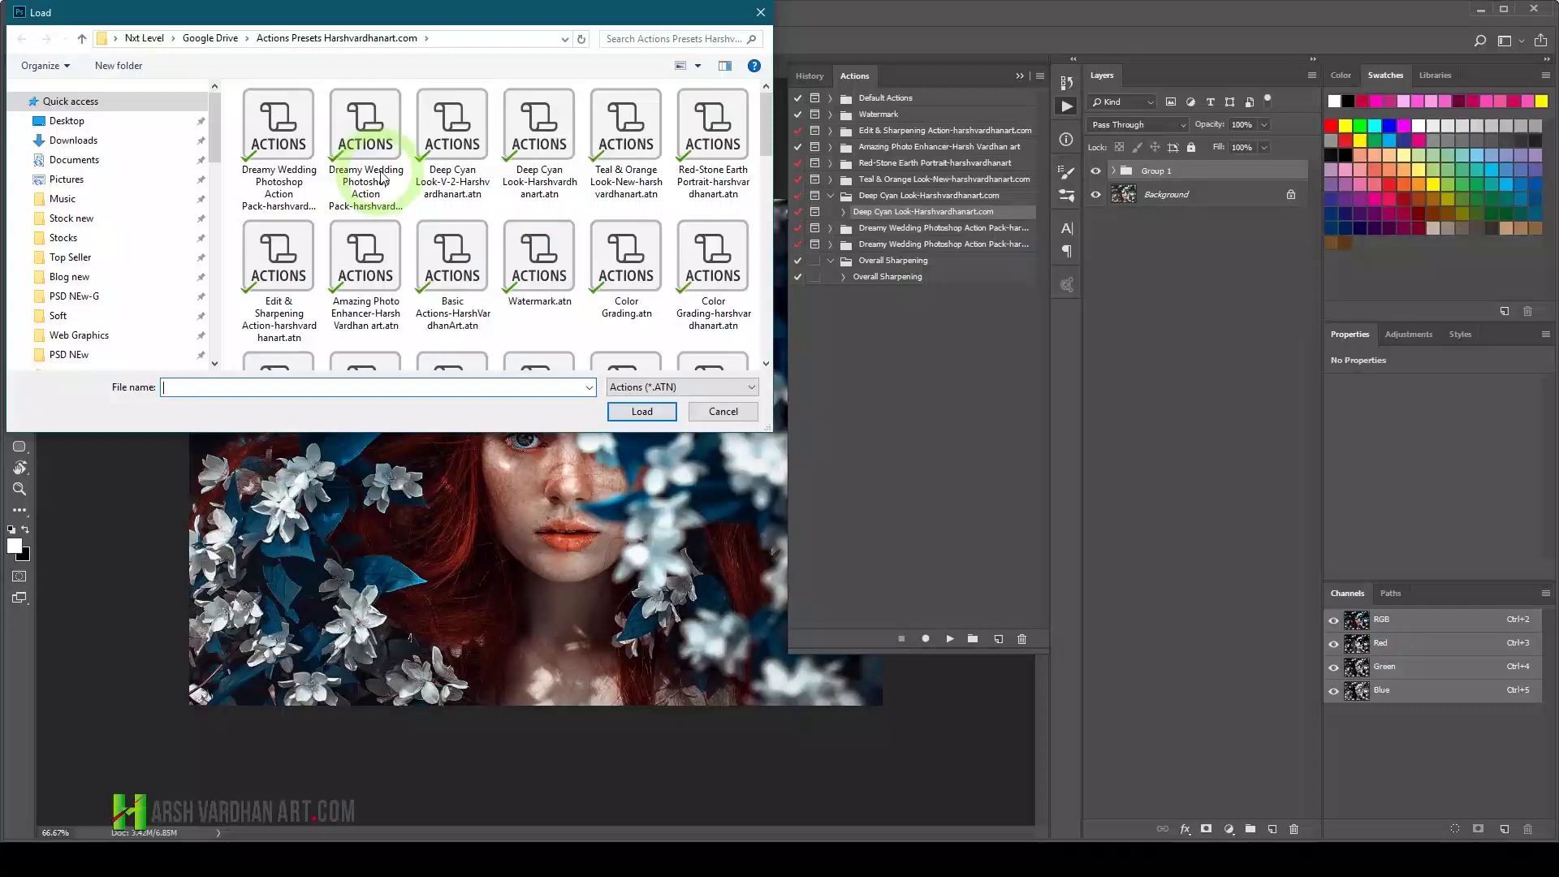
pyautogui.click(729, 412)
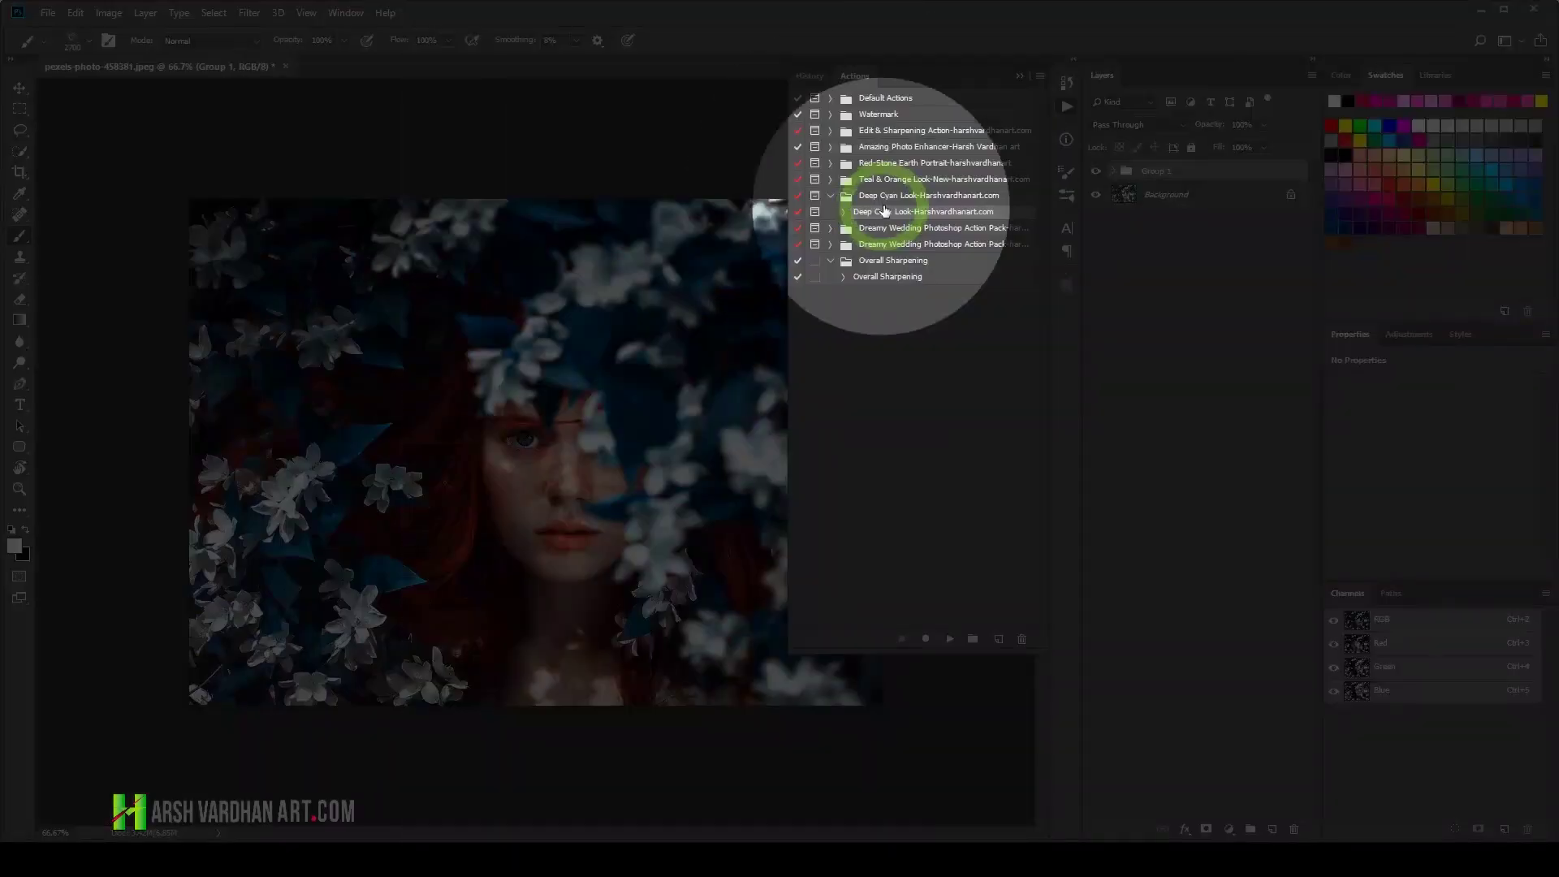
# Step: Delete Group 1, play the Deep Cyan Look action, and like and subscribe to the tutorial
pyautogui.click(901, 213)
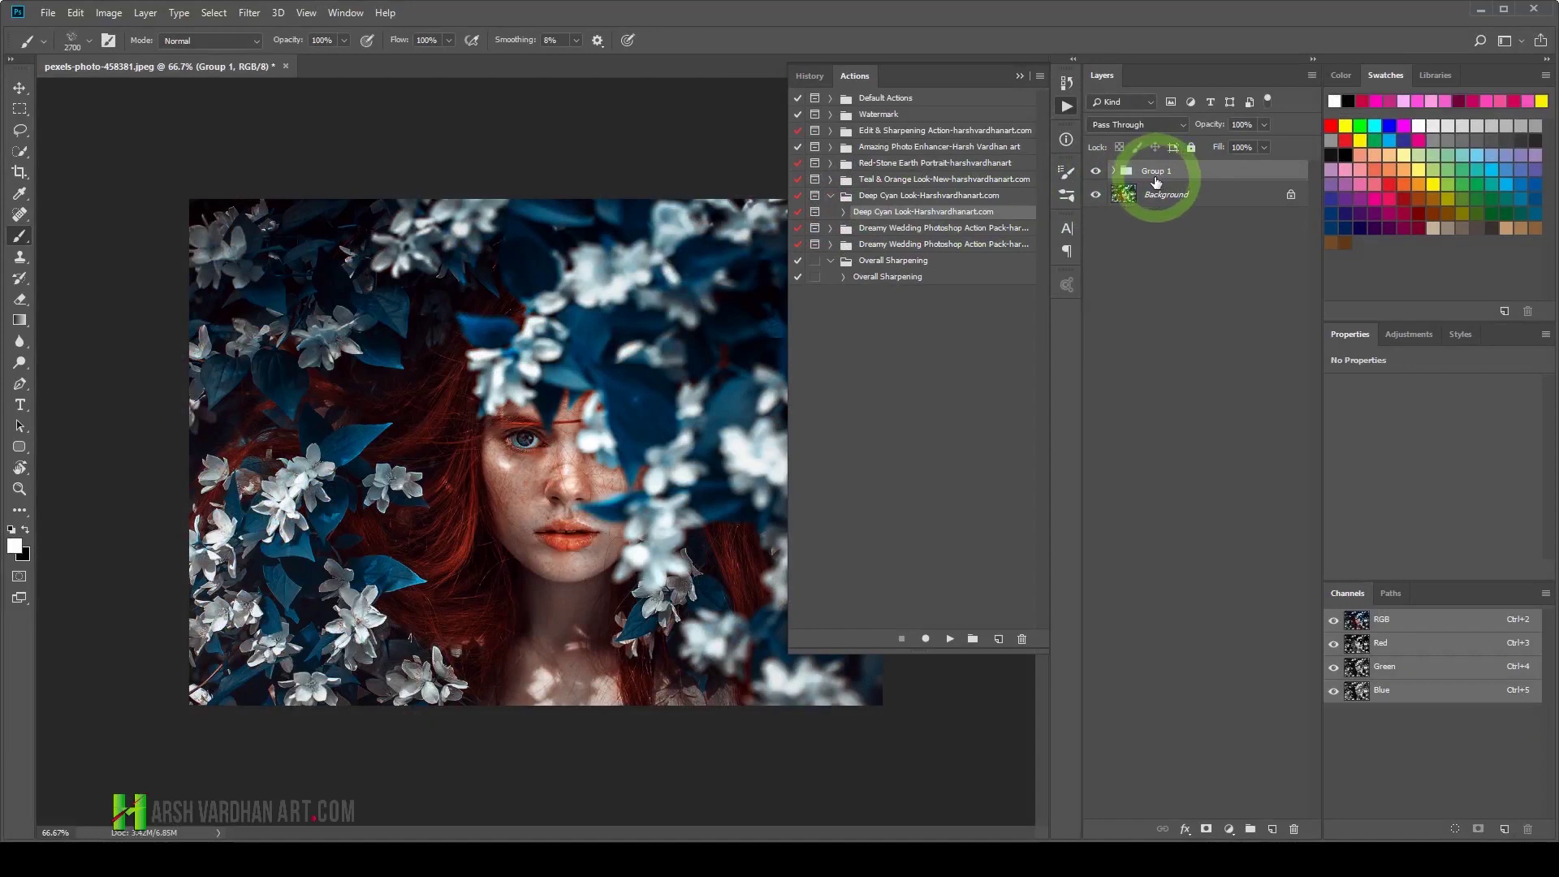
pyautogui.press('Delete')
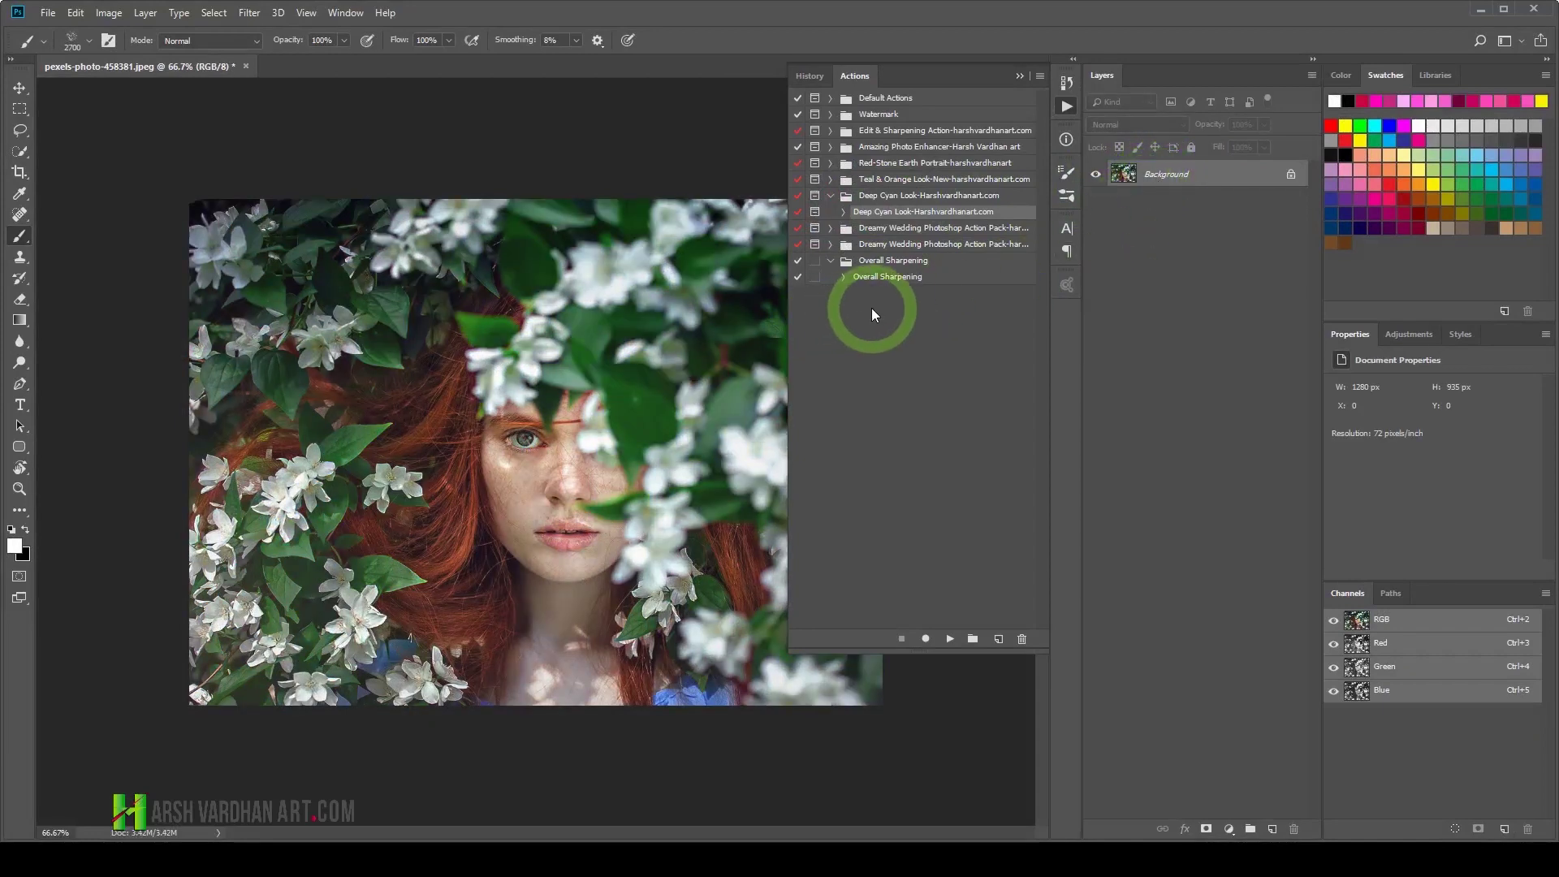
pyautogui.click(1065, 108)
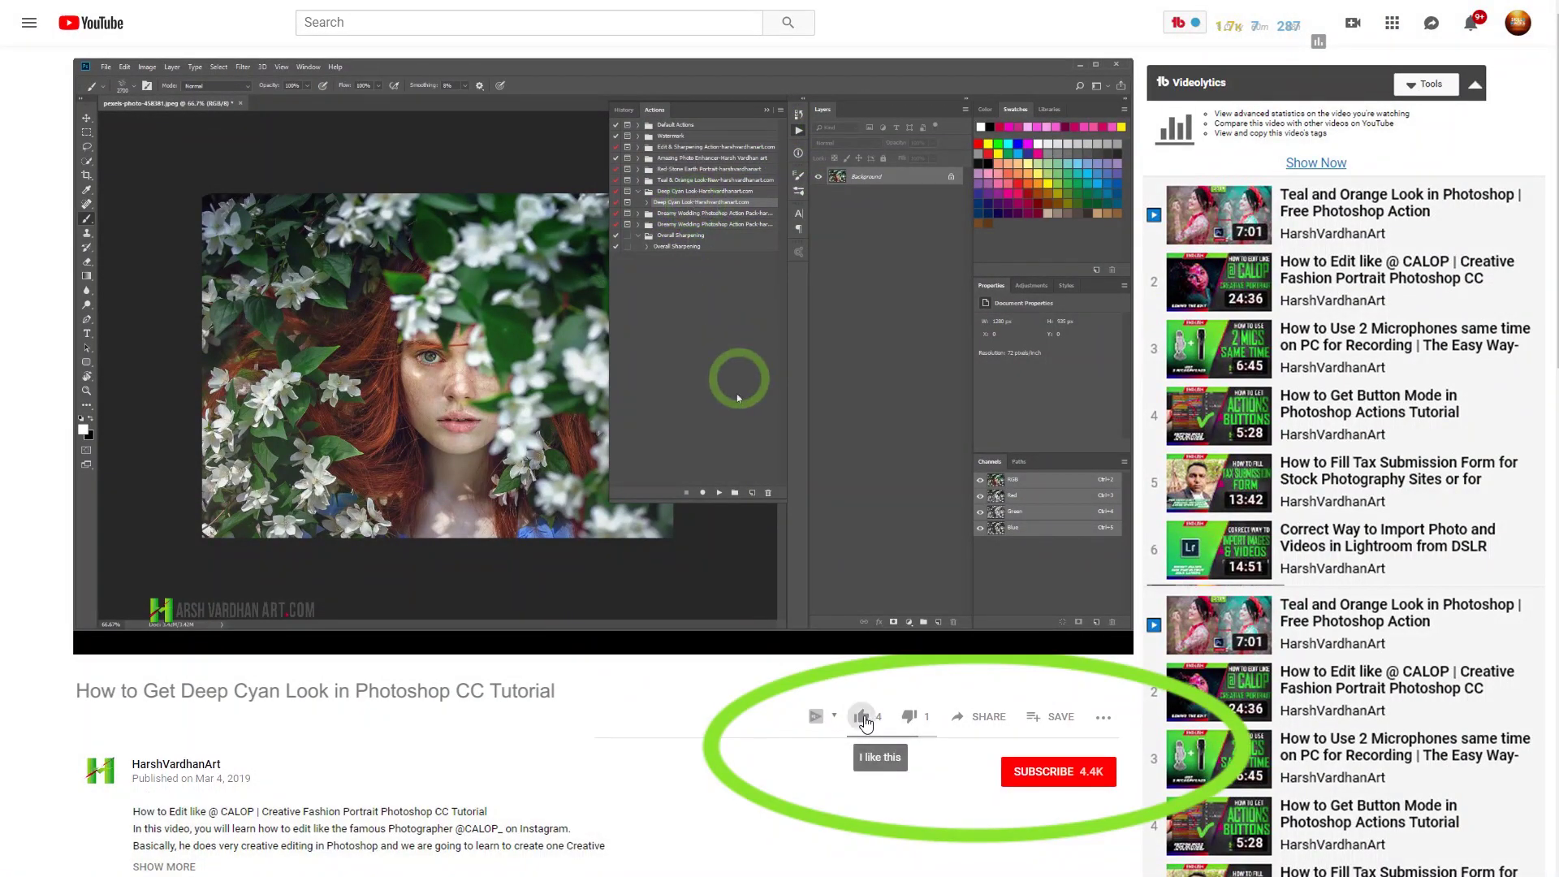
pyautogui.click(862, 719)
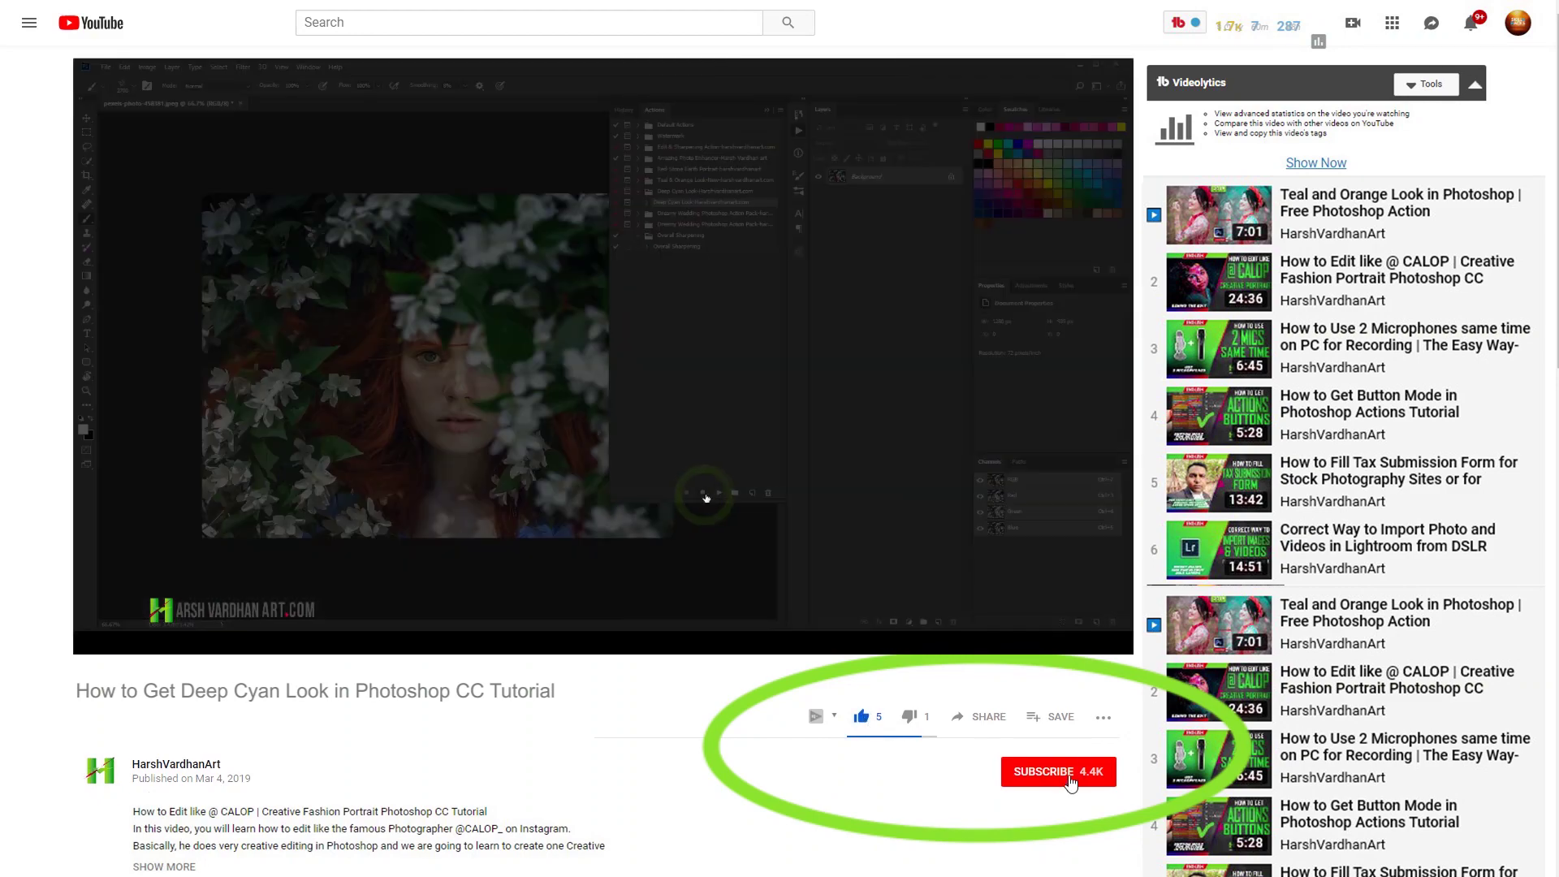
pyautogui.click(1070, 780)
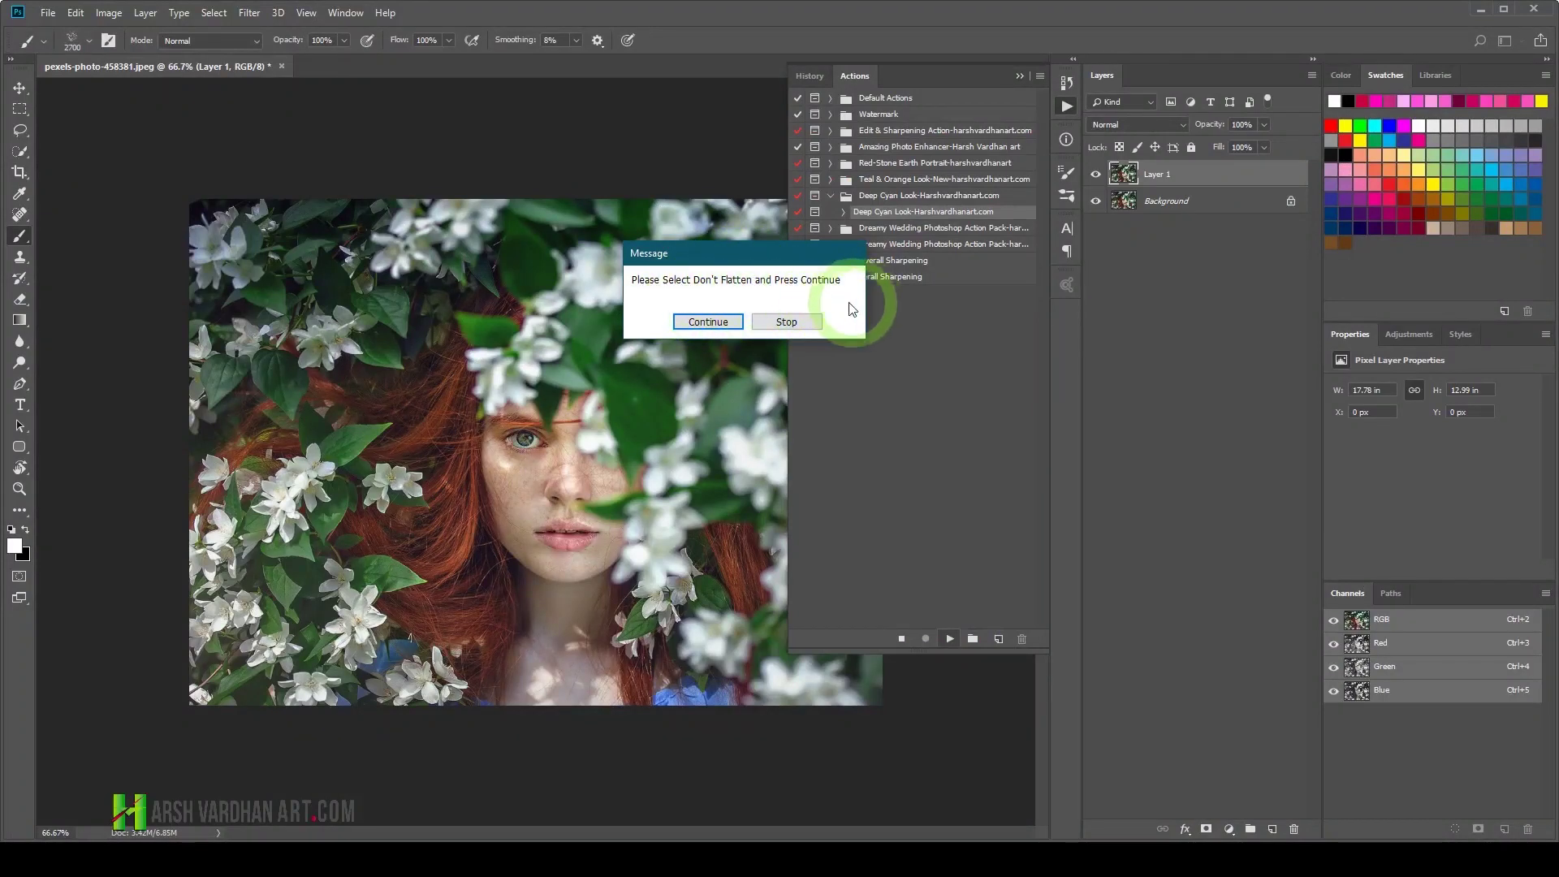
# Step: Continue past the action's message and choose Don't Flatten so Deep Cyan Look completes
pyautogui.click(710, 322)
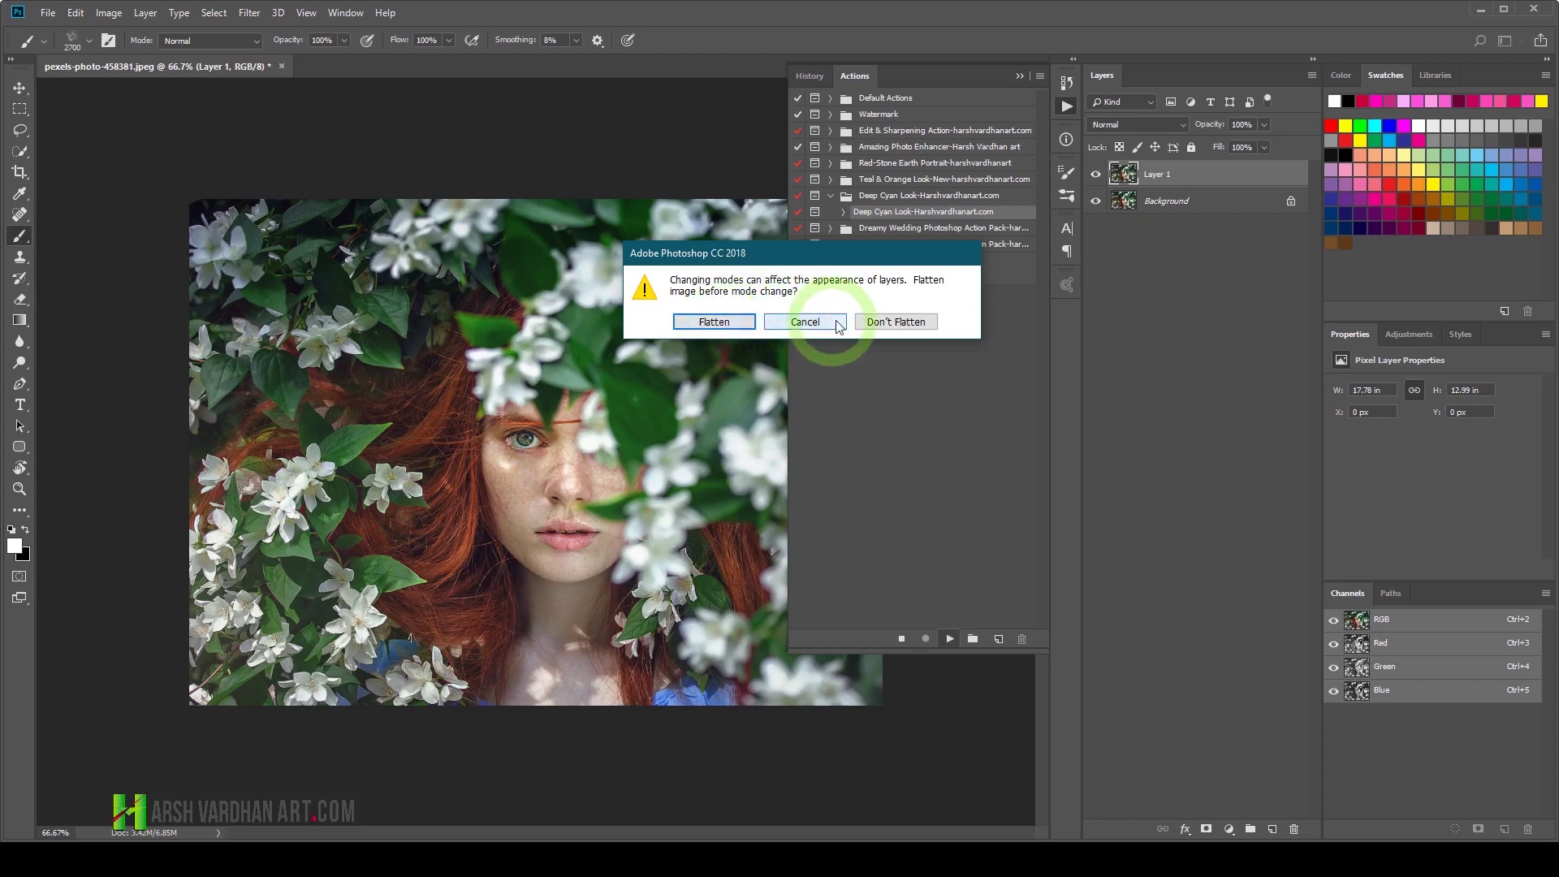
pyautogui.click(908, 324)
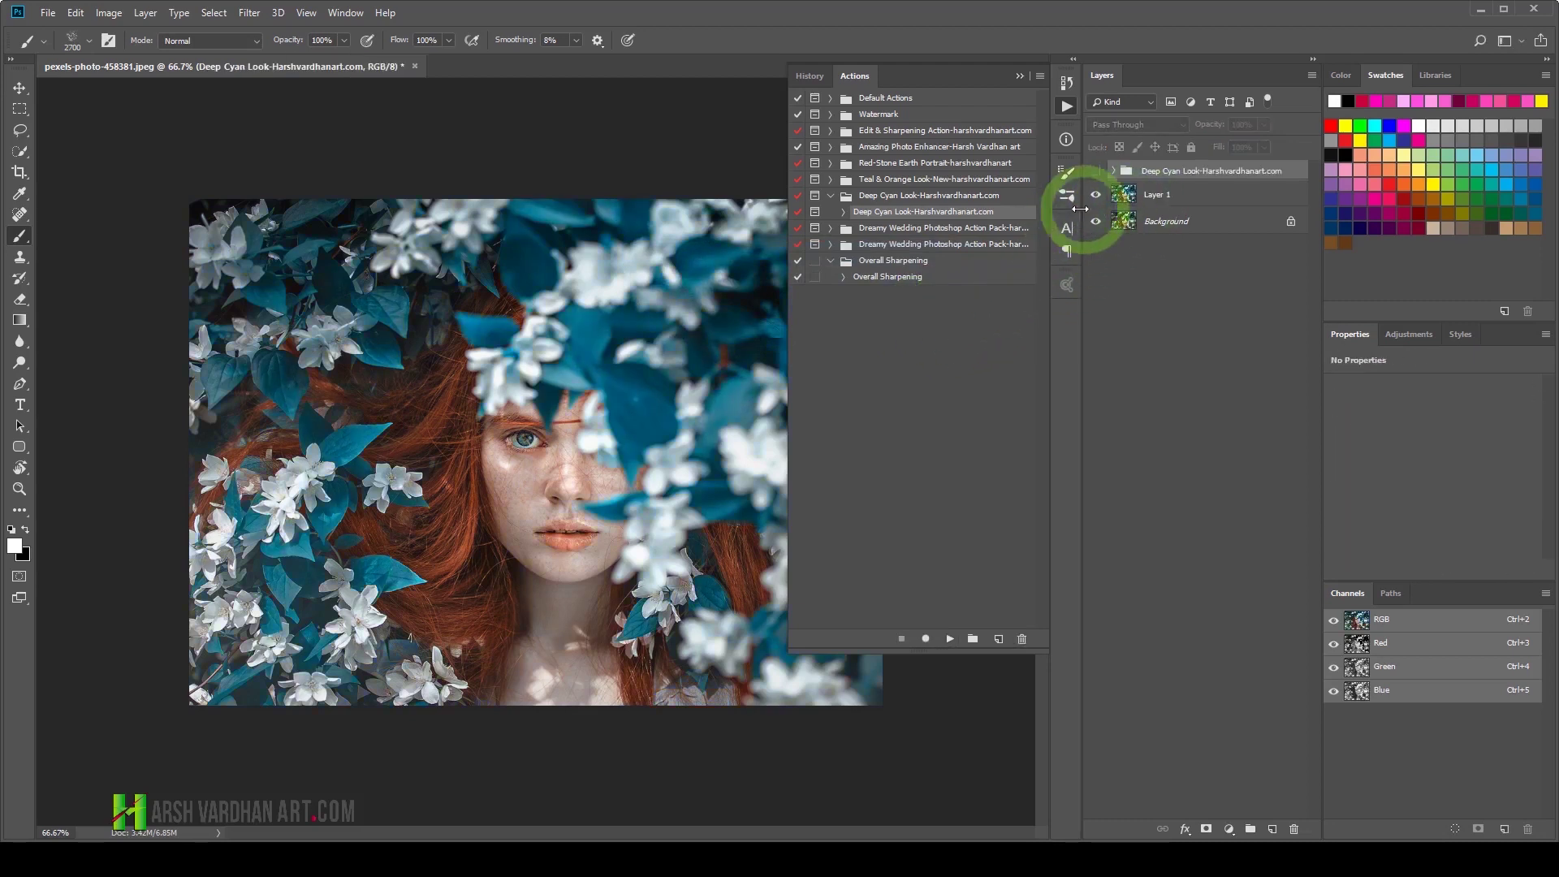
# Step: Expand the Deep Cyan Look group, leave only Dark Background visible, and select its mask
pyautogui.click(1068, 111)
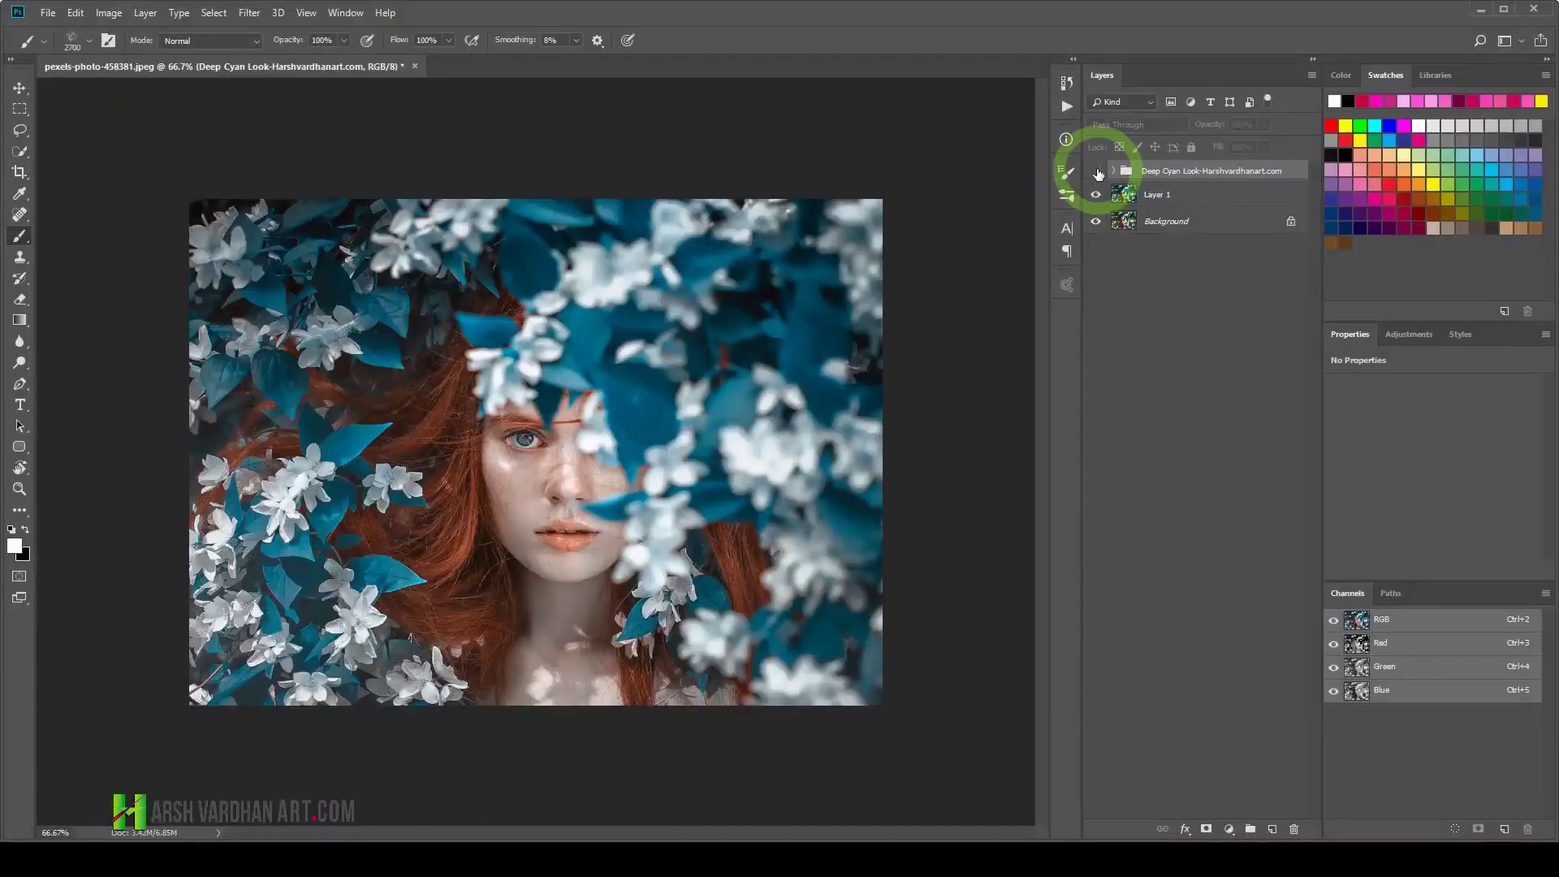
pyautogui.click(1095, 171)
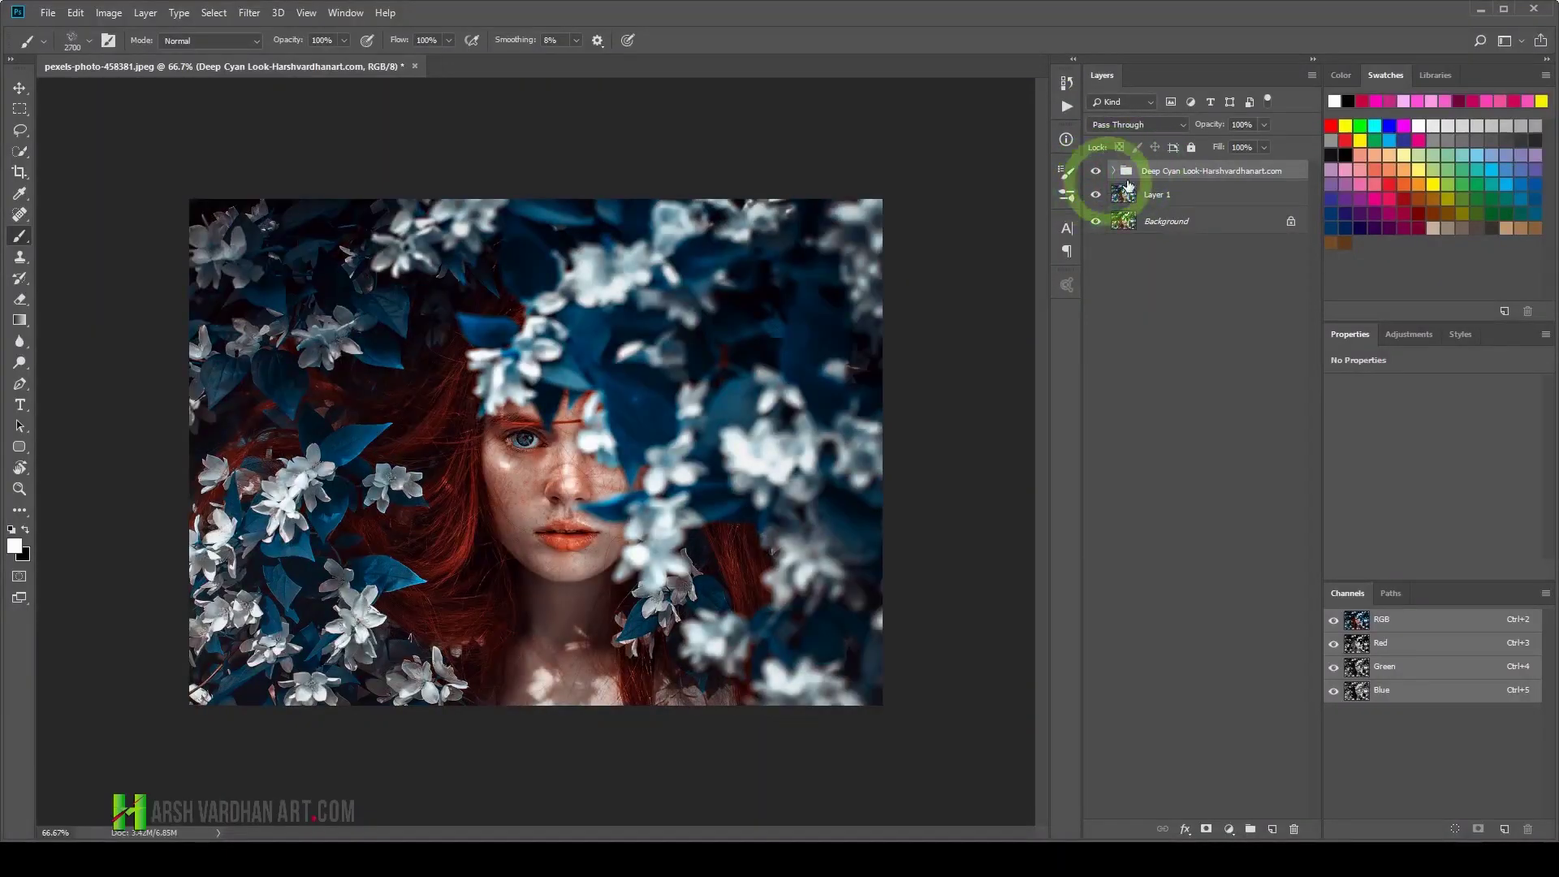
pyautogui.click(1096, 197)
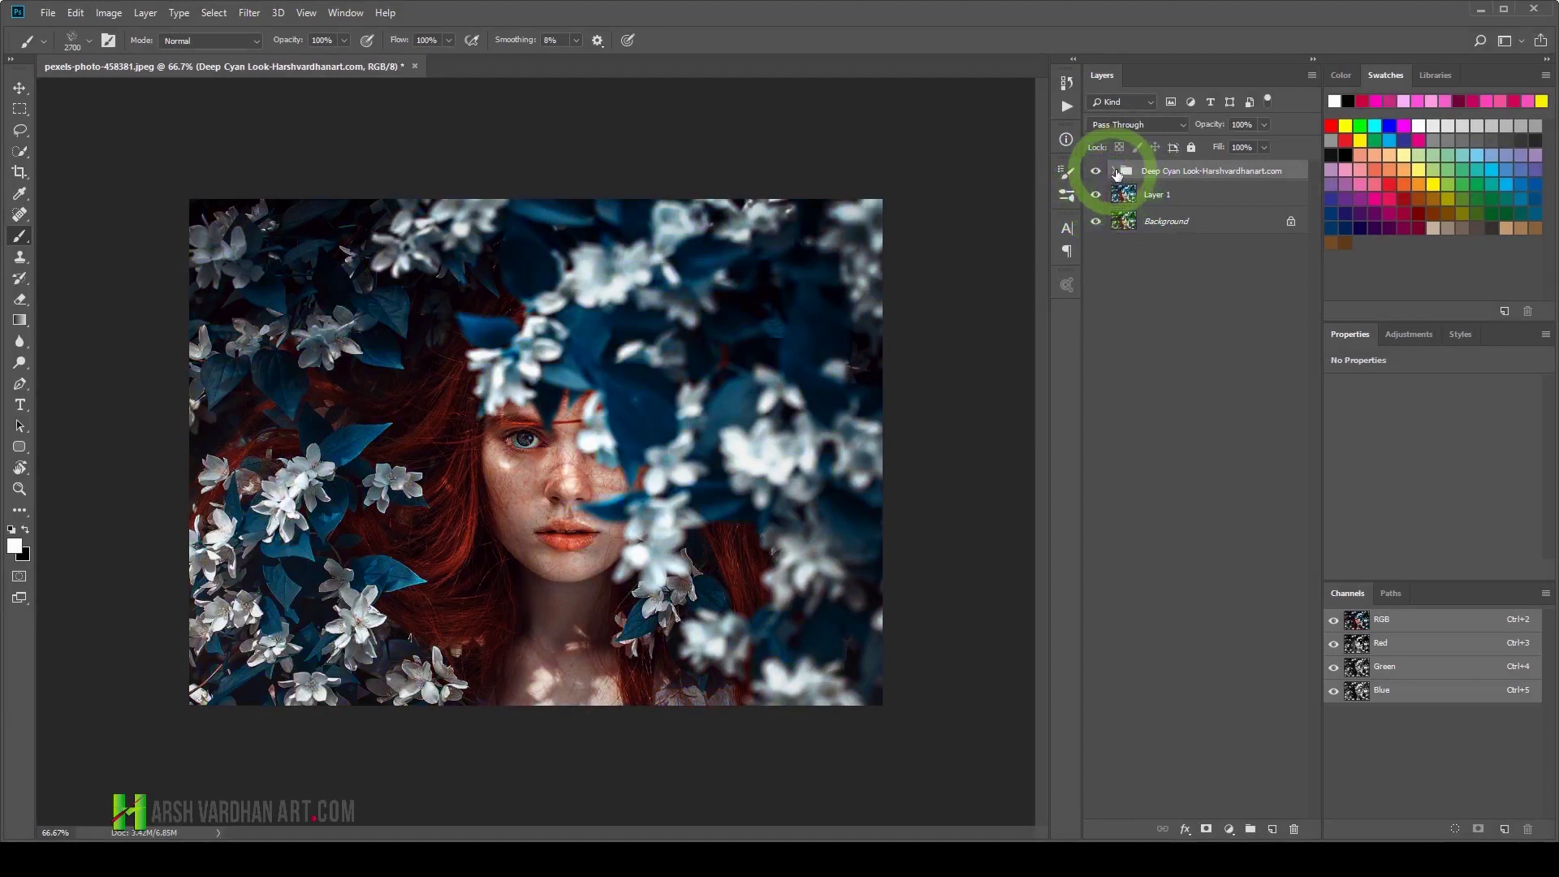
pyautogui.click(1116, 172)
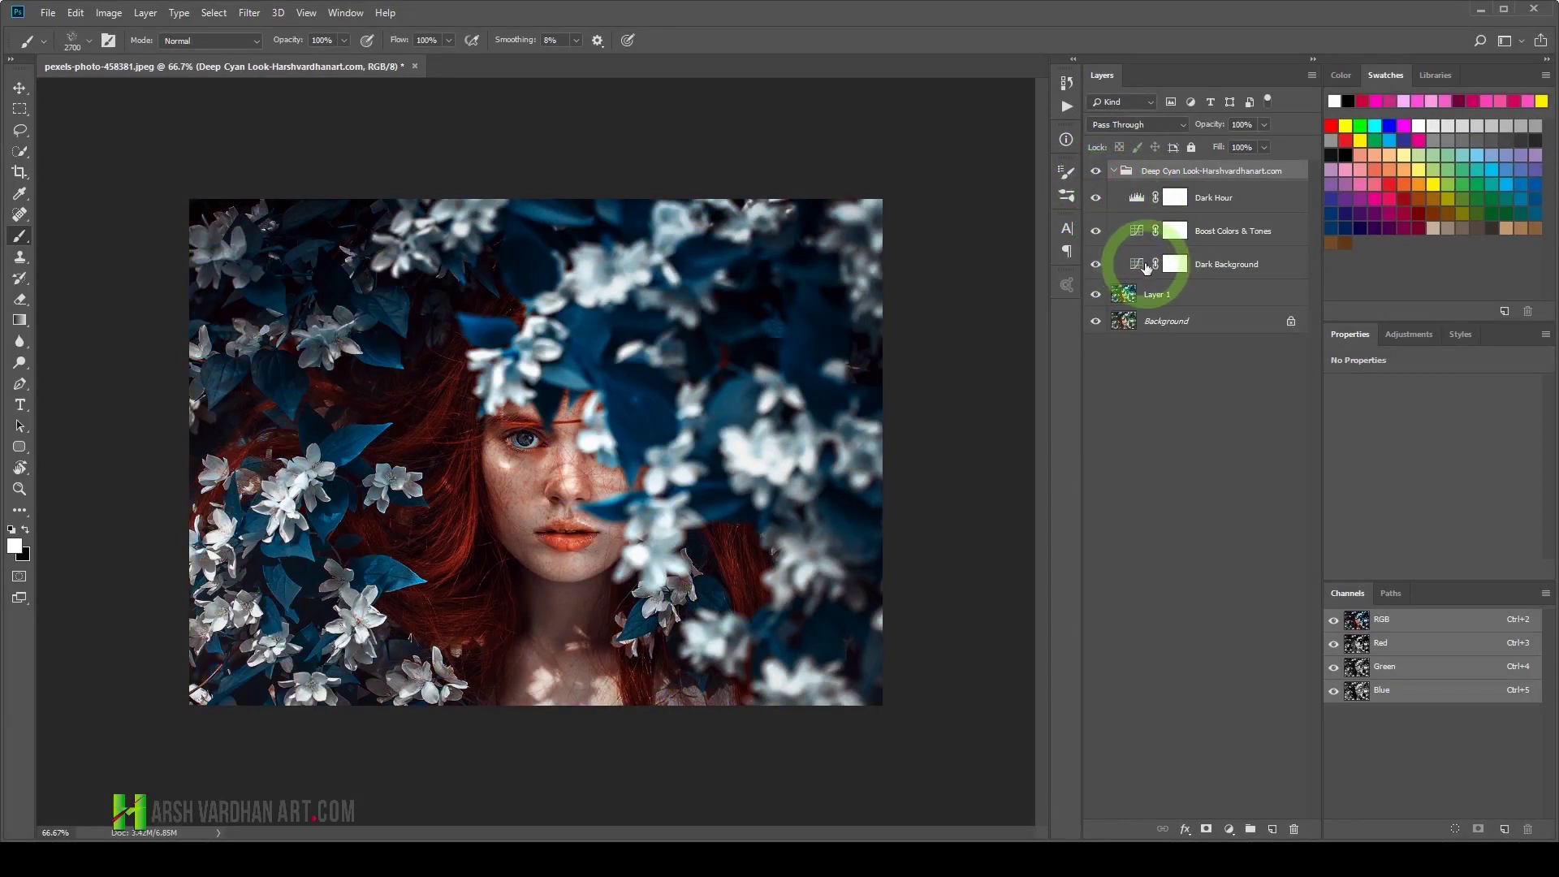
pyautogui.click(1097, 230)
pyautogui.click(1096, 197)
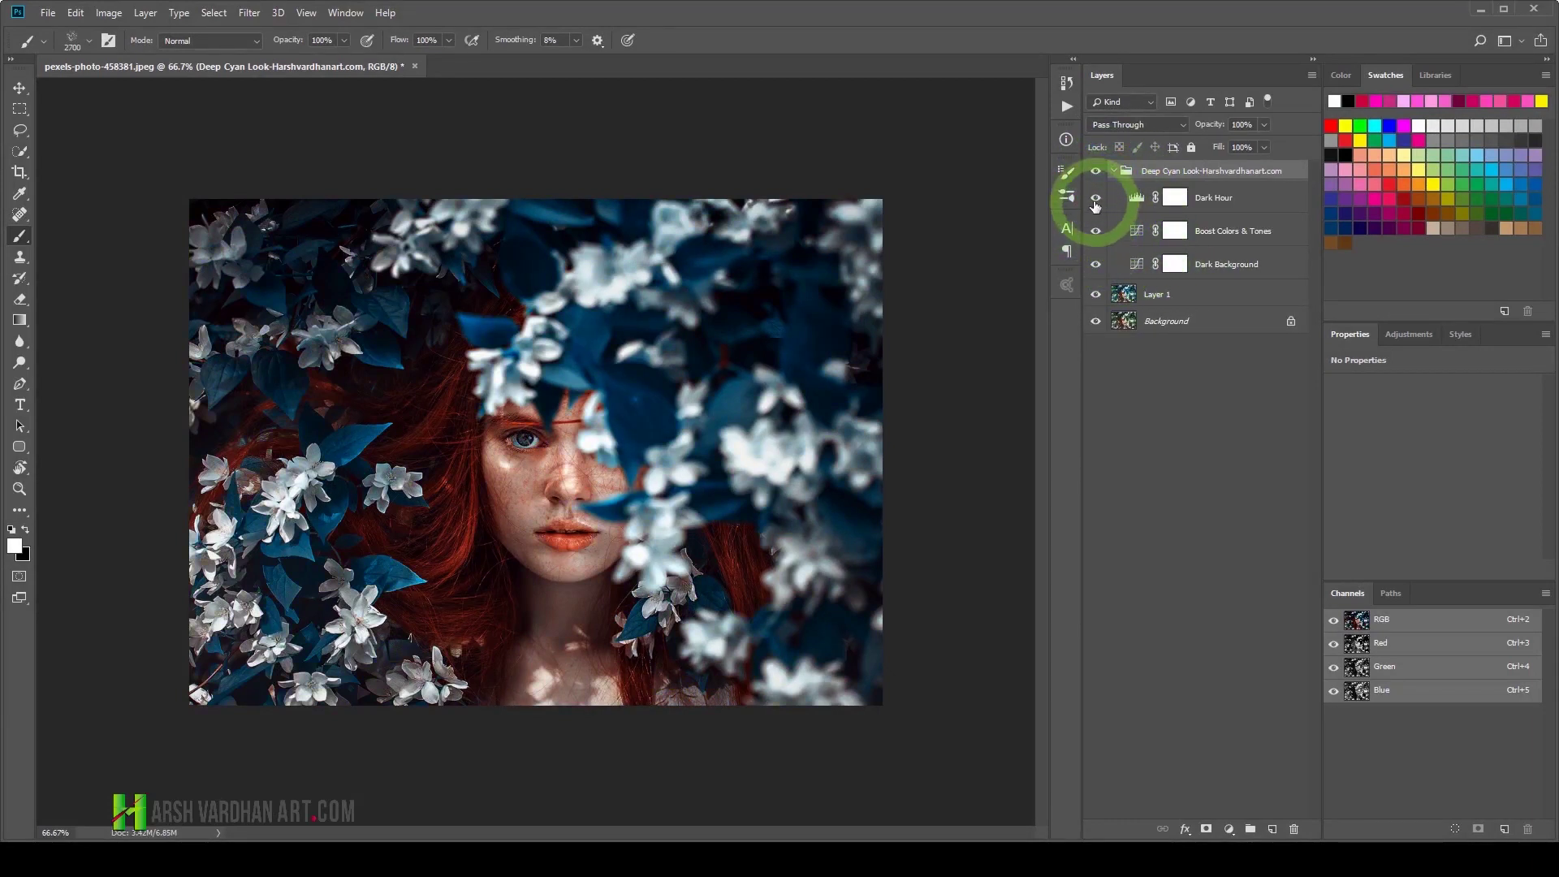
pyautogui.click(1095, 265)
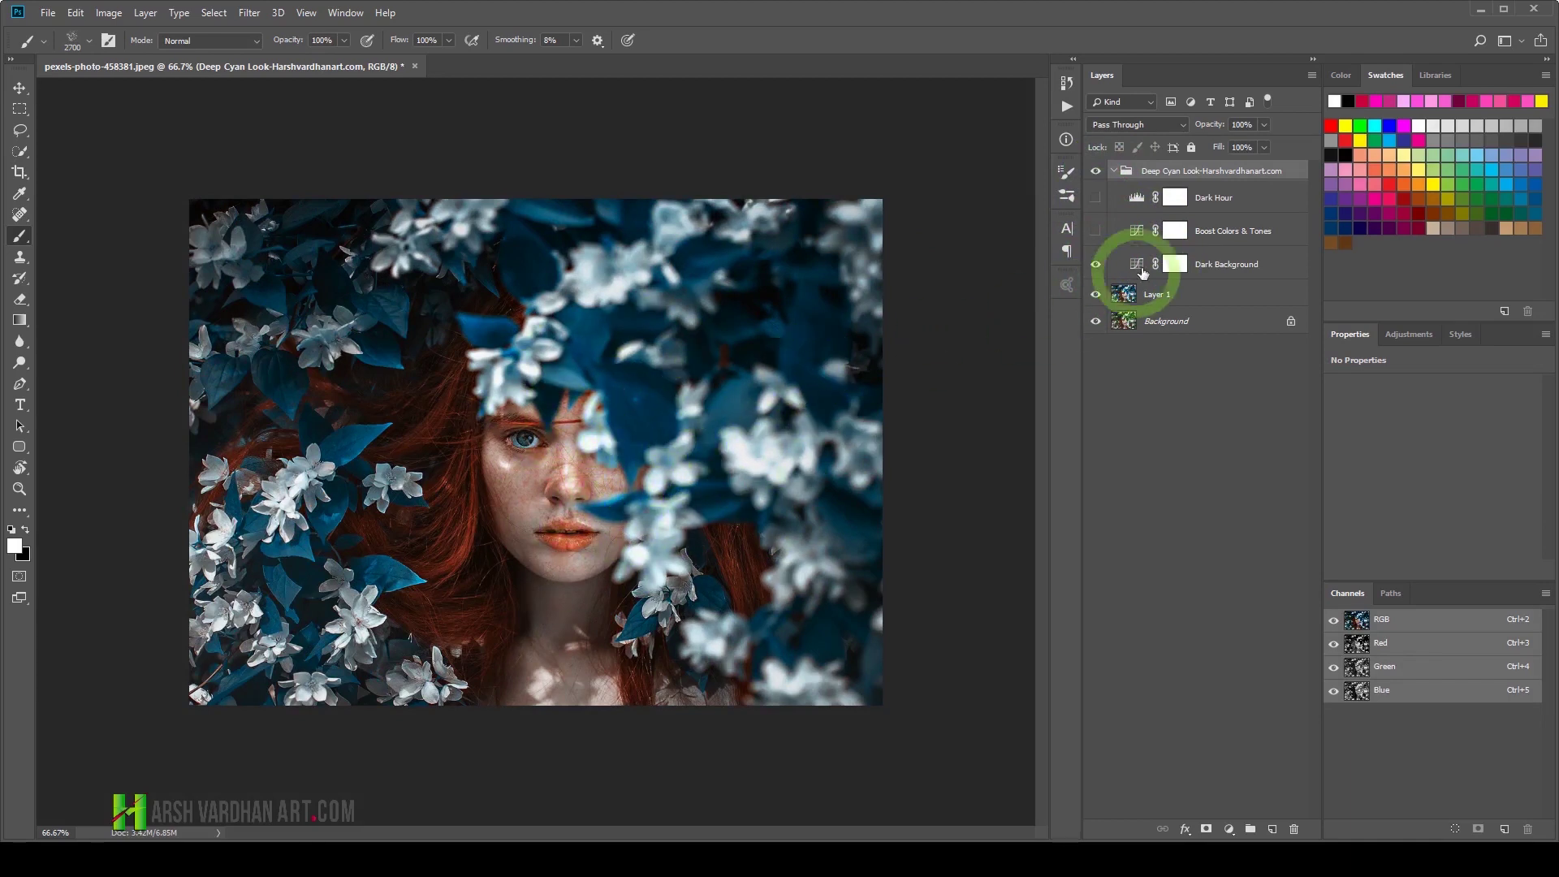
pyautogui.click(1175, 265)
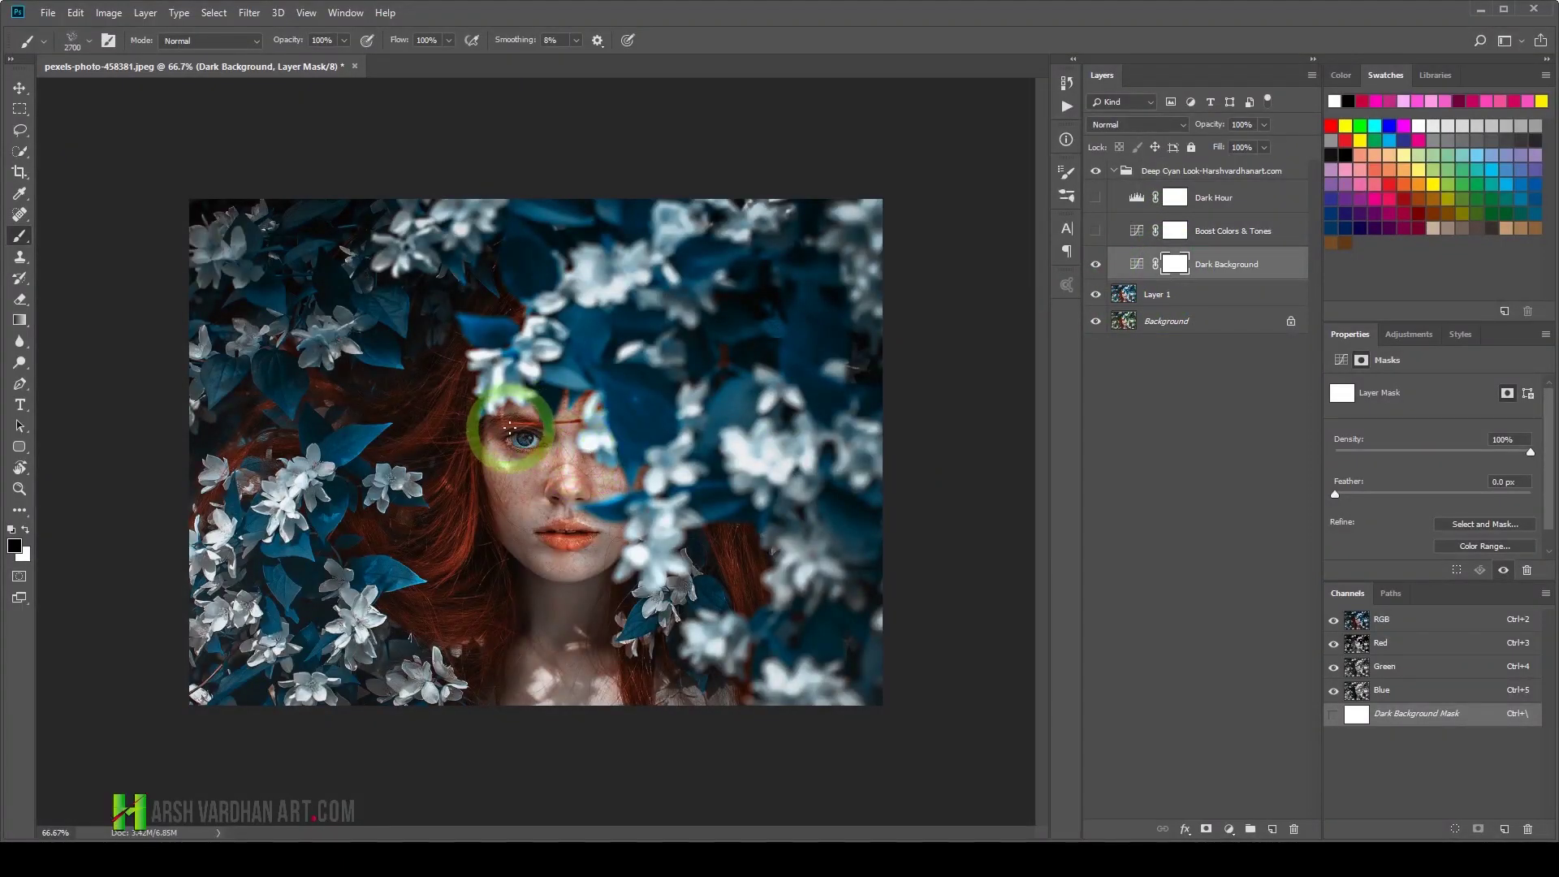
# Step: Paint the Dark Background mask over the face with a 20% opacity, ~400 px brush
pyautogui.rightClick(596, 356)
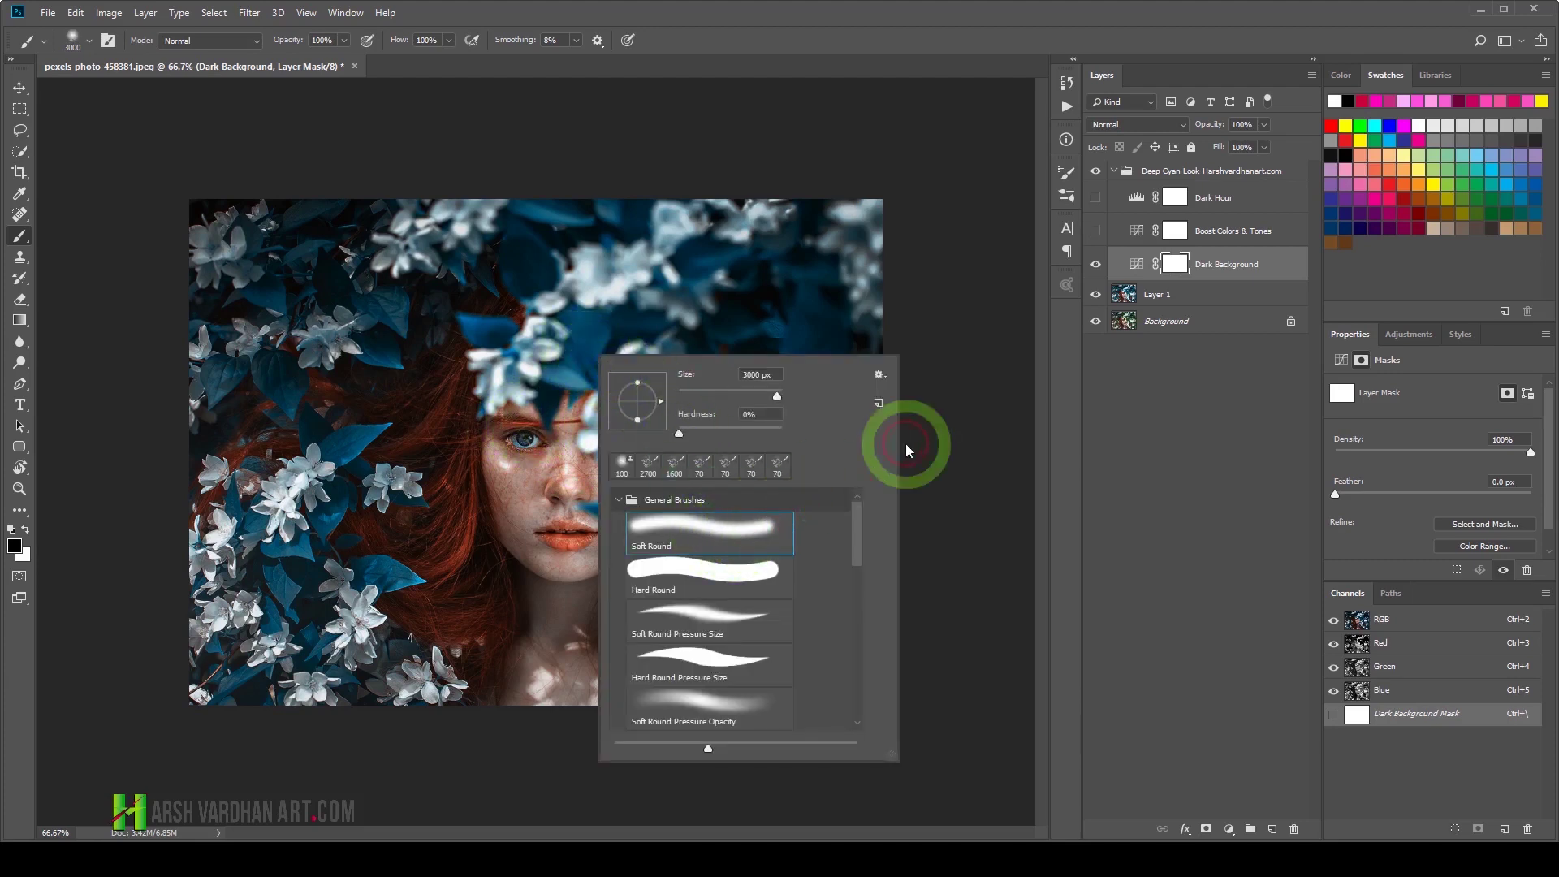
pyautogui.click(1139, 374)
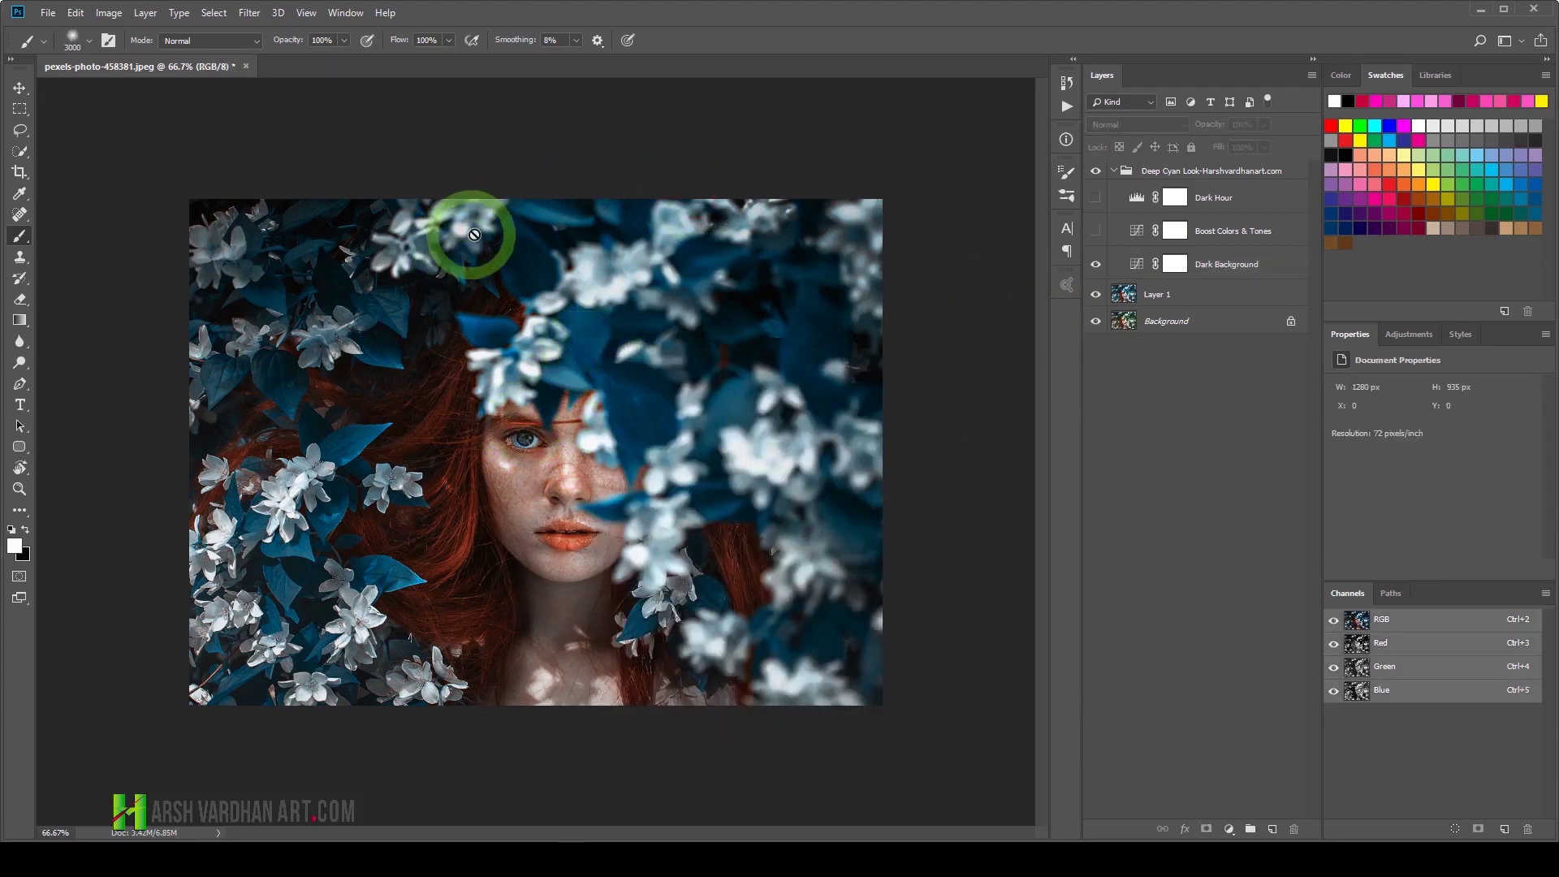
pyautogui.press('2')
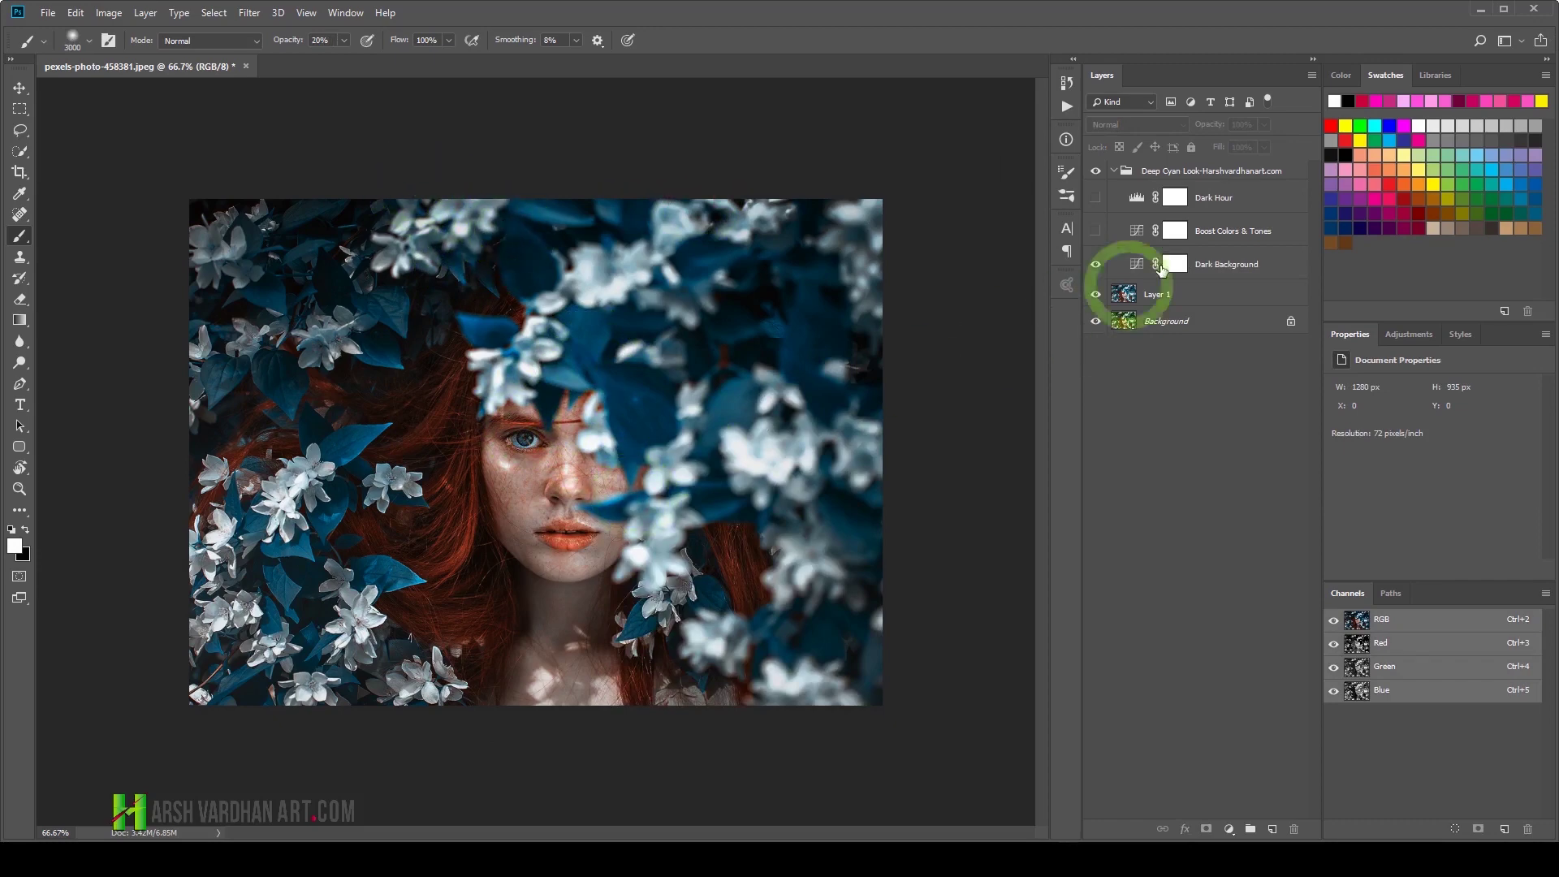
pyautogui.click(1175, 264)
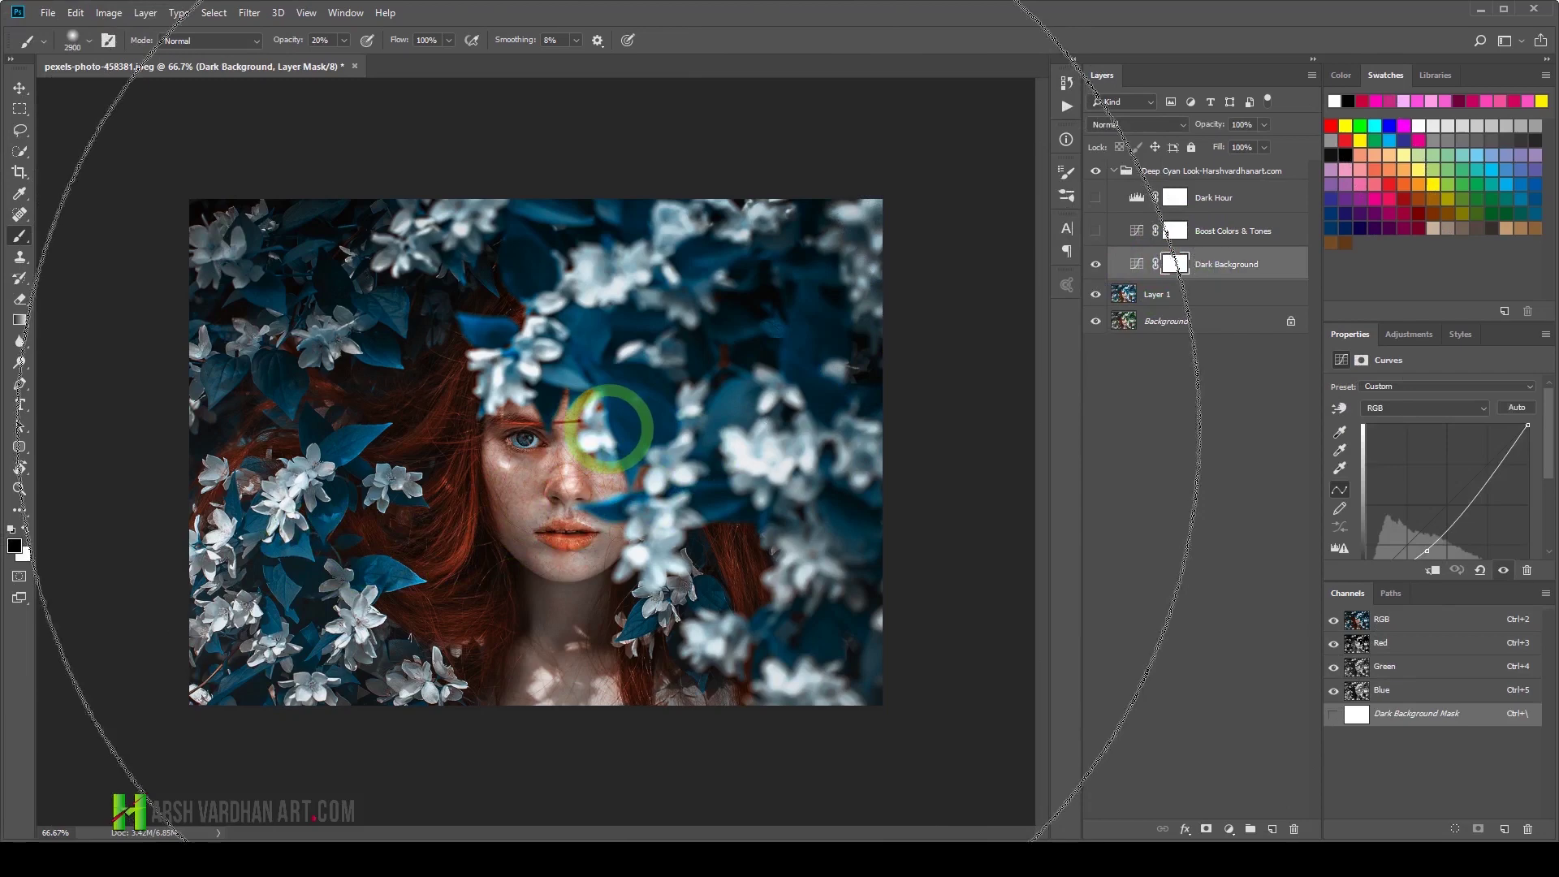
pyautogui.press('[')
pyautogui.press('[')
pyautogui.press('[')
pyautogui.moveTo(581, 522); pyautogui.dragTo(780, 345)
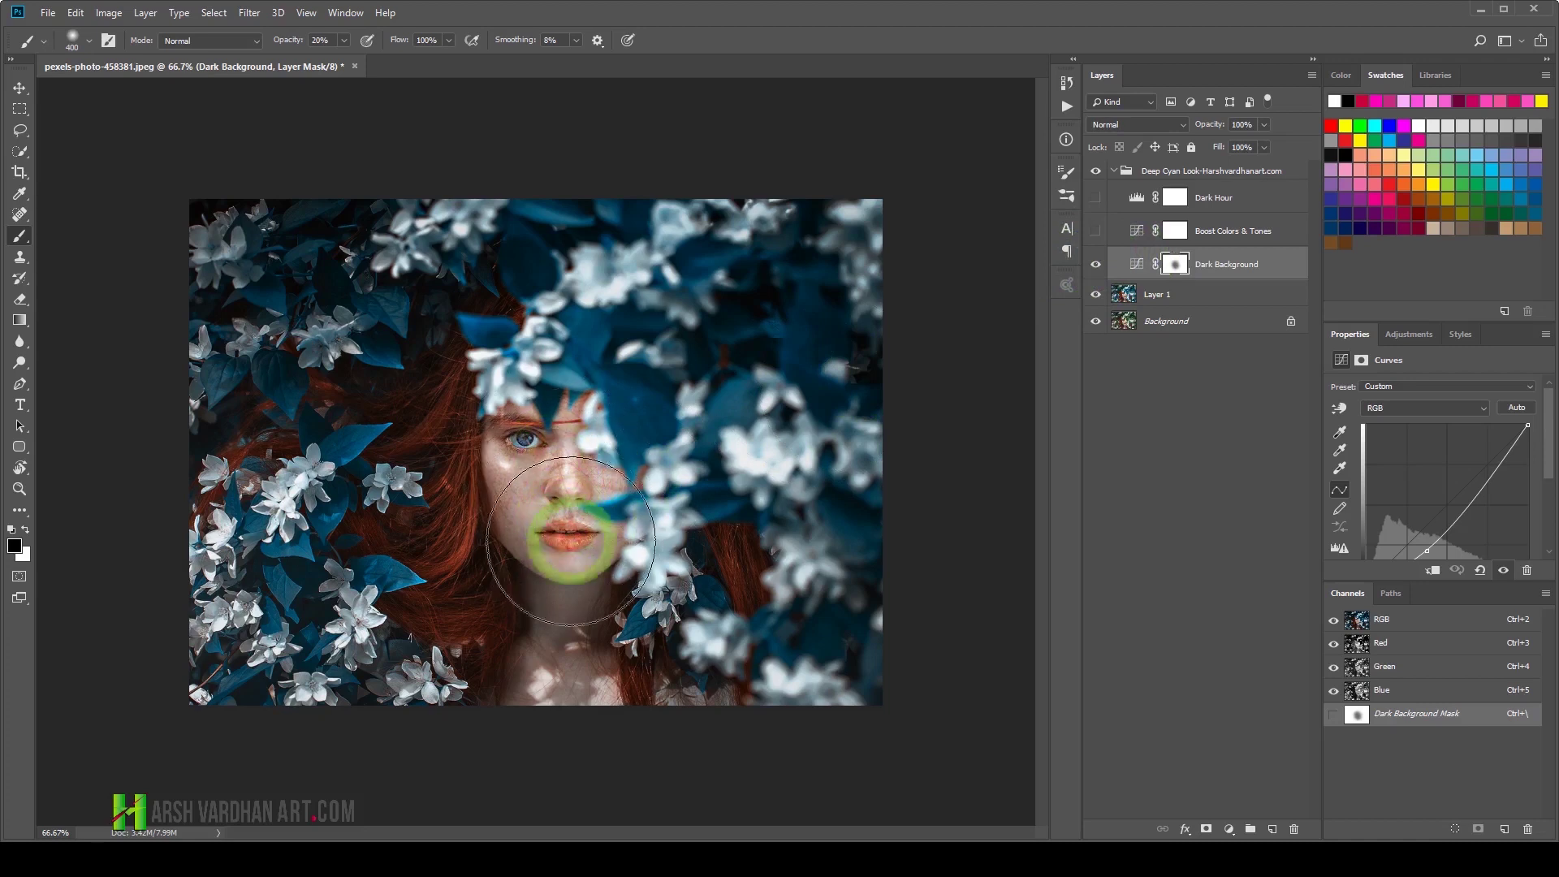
pyautogui.moveTo(561, 493); pyautogui.dragTo(540, 435)
pyautogui.click(1101, 240)
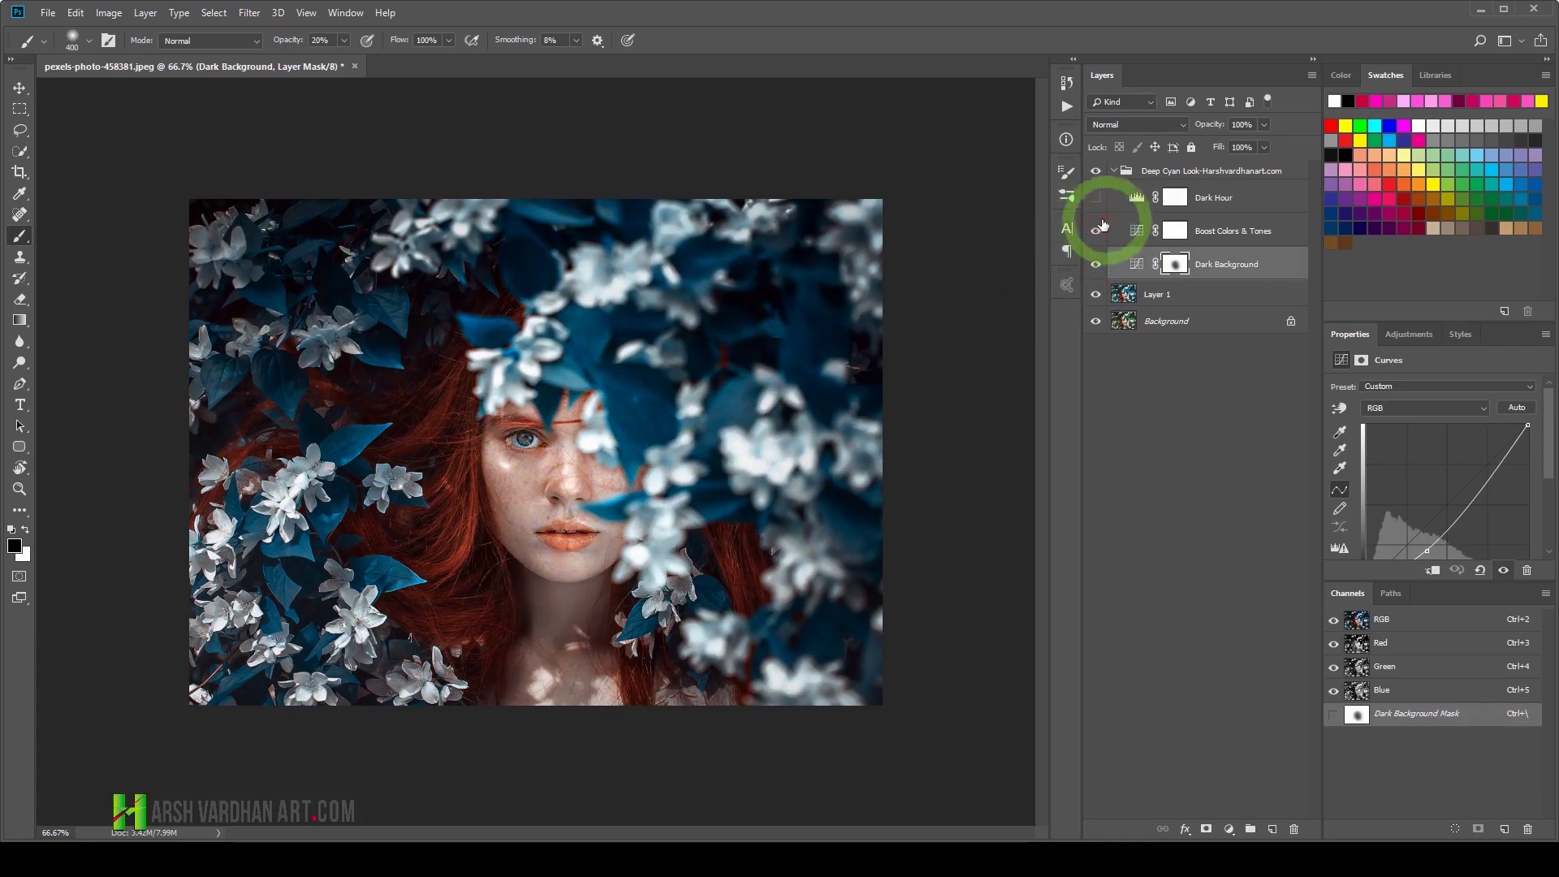
# Step: Turn on Dark Hour, select it, and lower its opacity to about 61%
pyautogui.click(1094, 207)
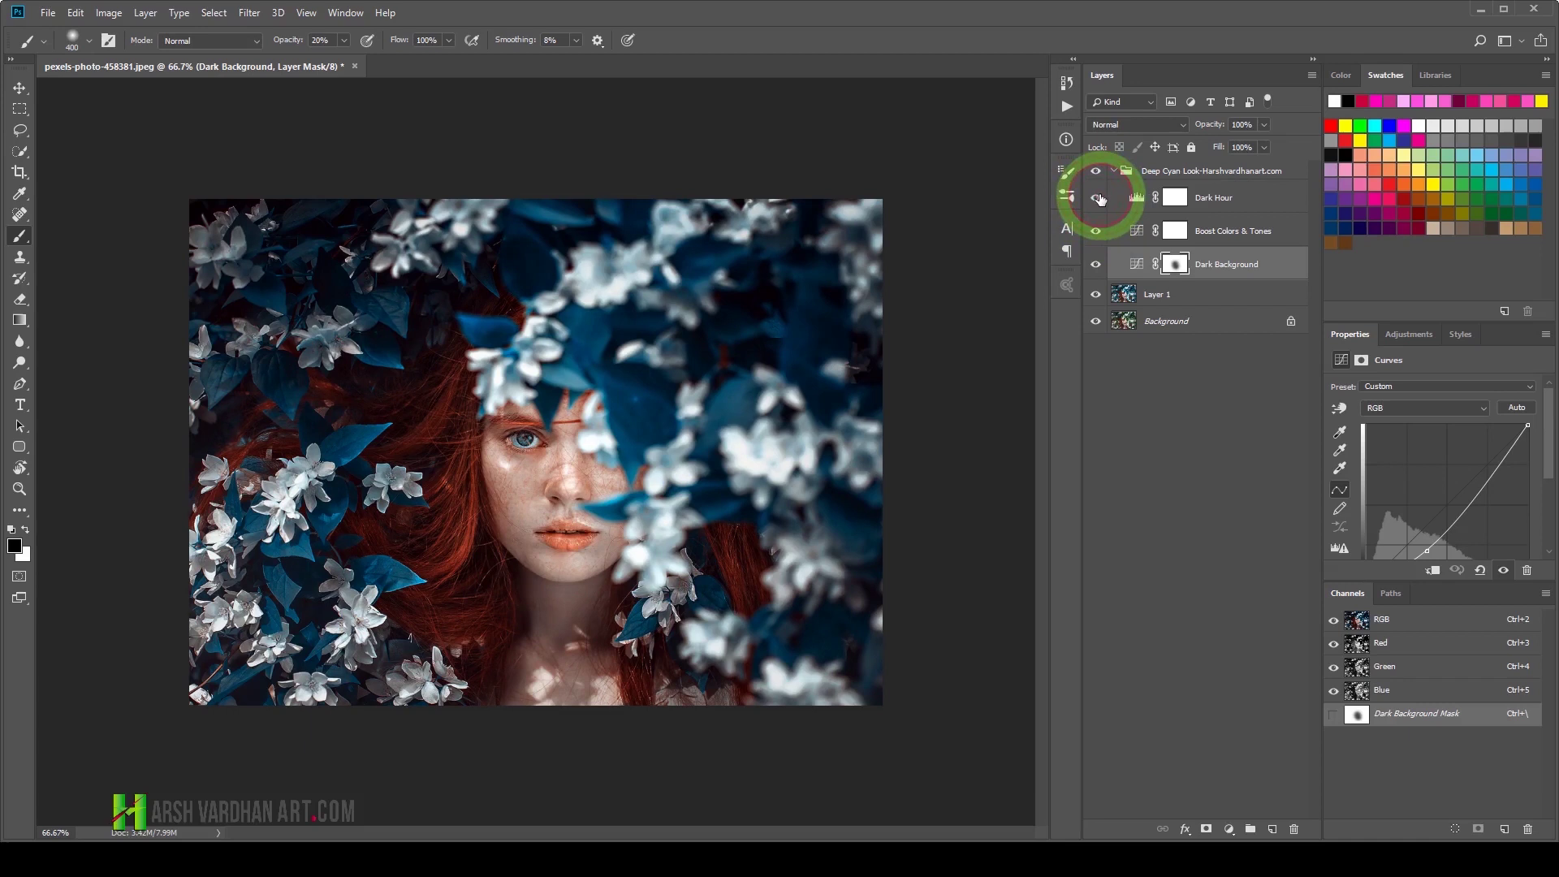
pyautogui.click(1135, 197)
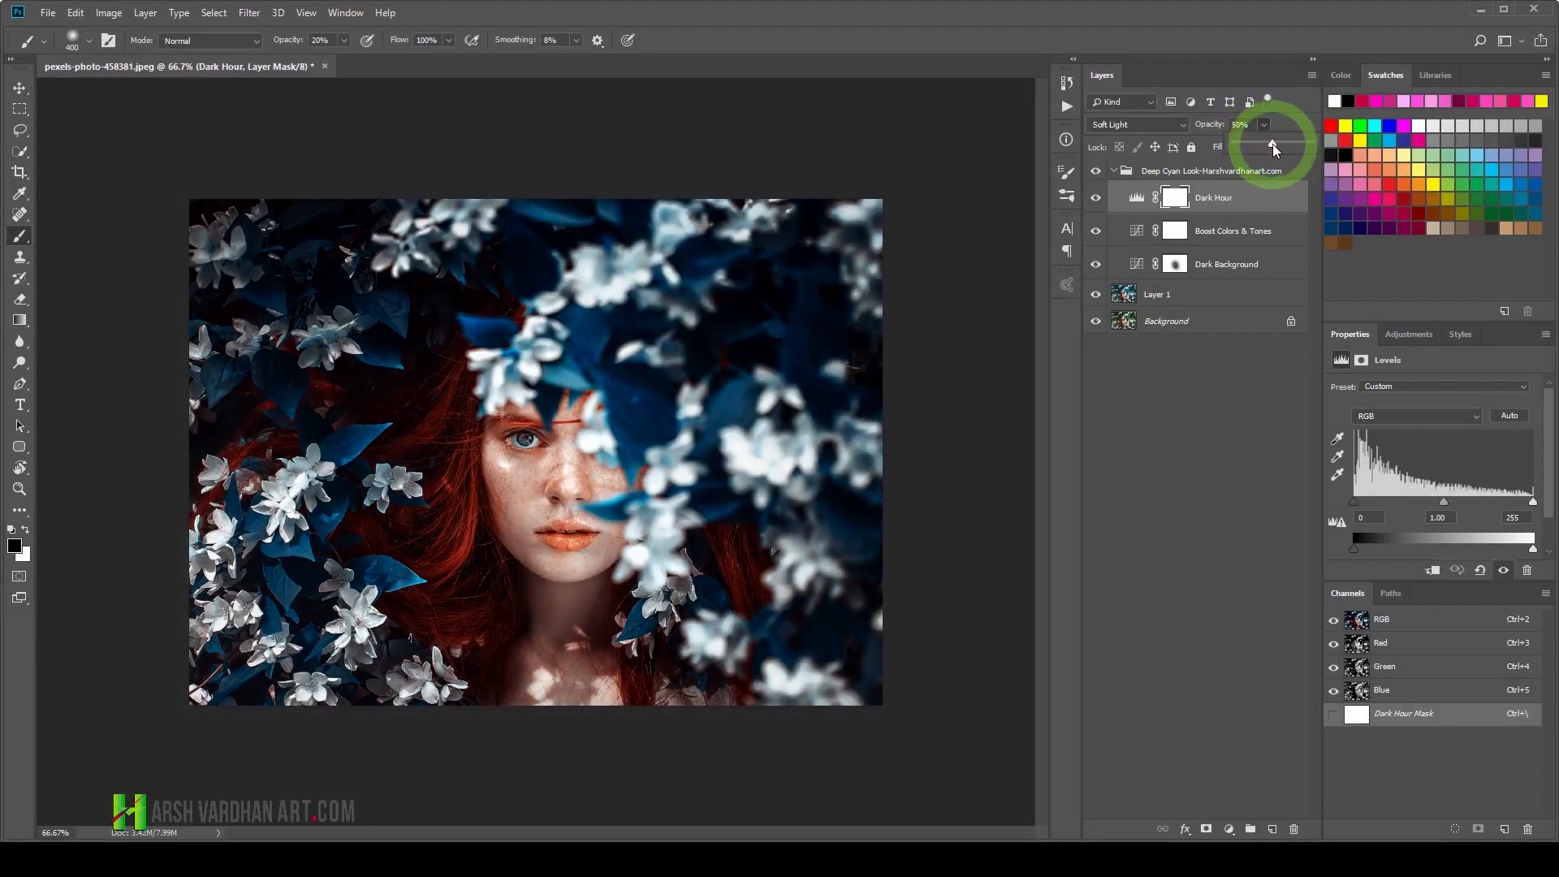
pyautogui.moveTo(1294, 140); pyautogui.dragTo(1260, 149)
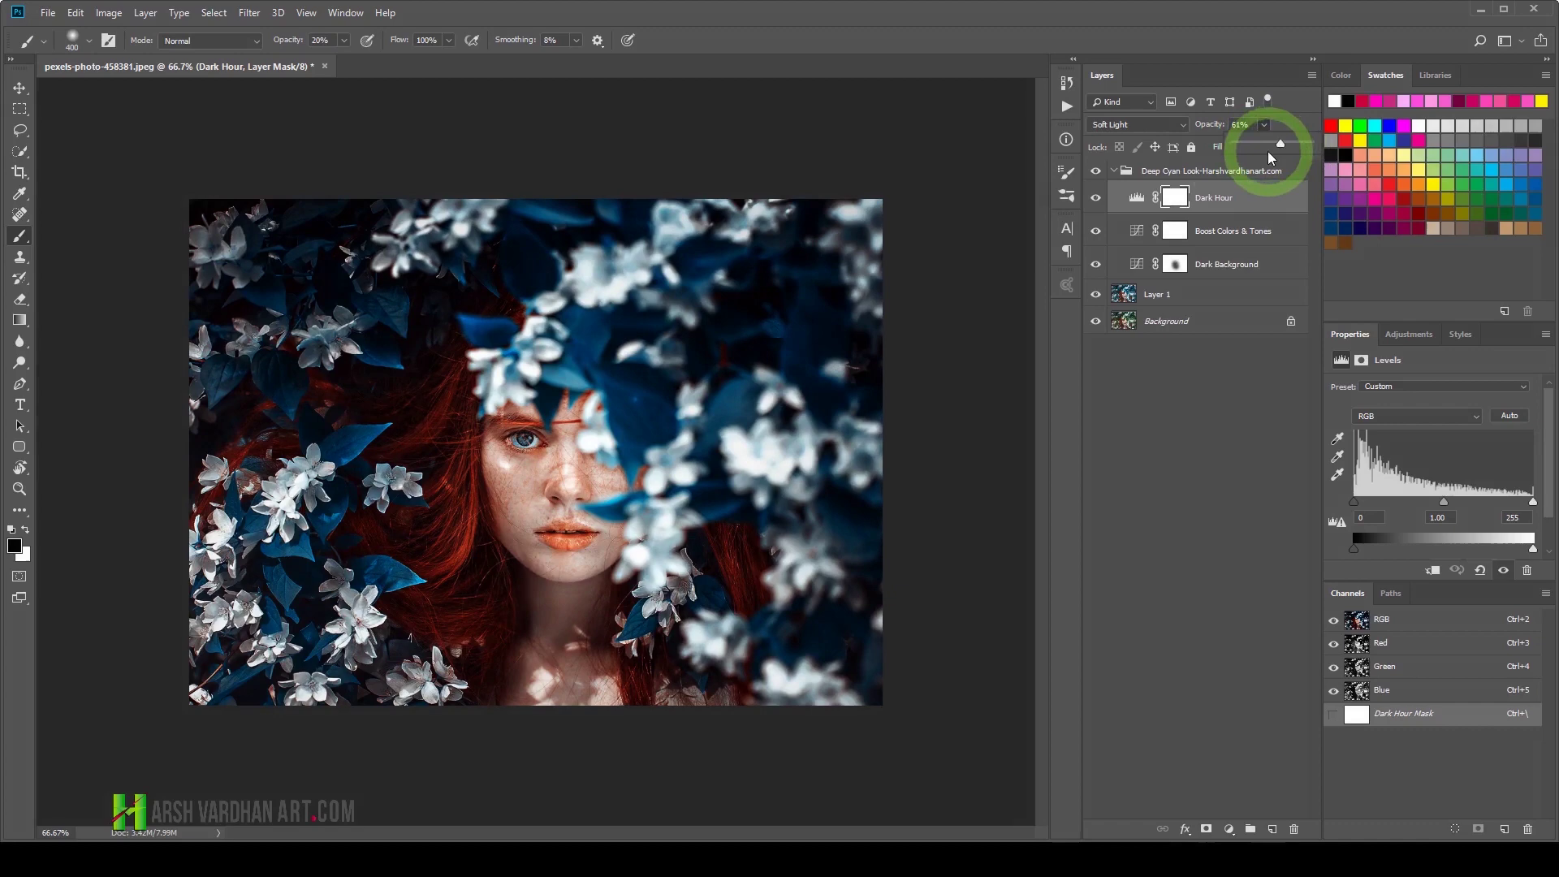
pyautogui.click(1189, 202)
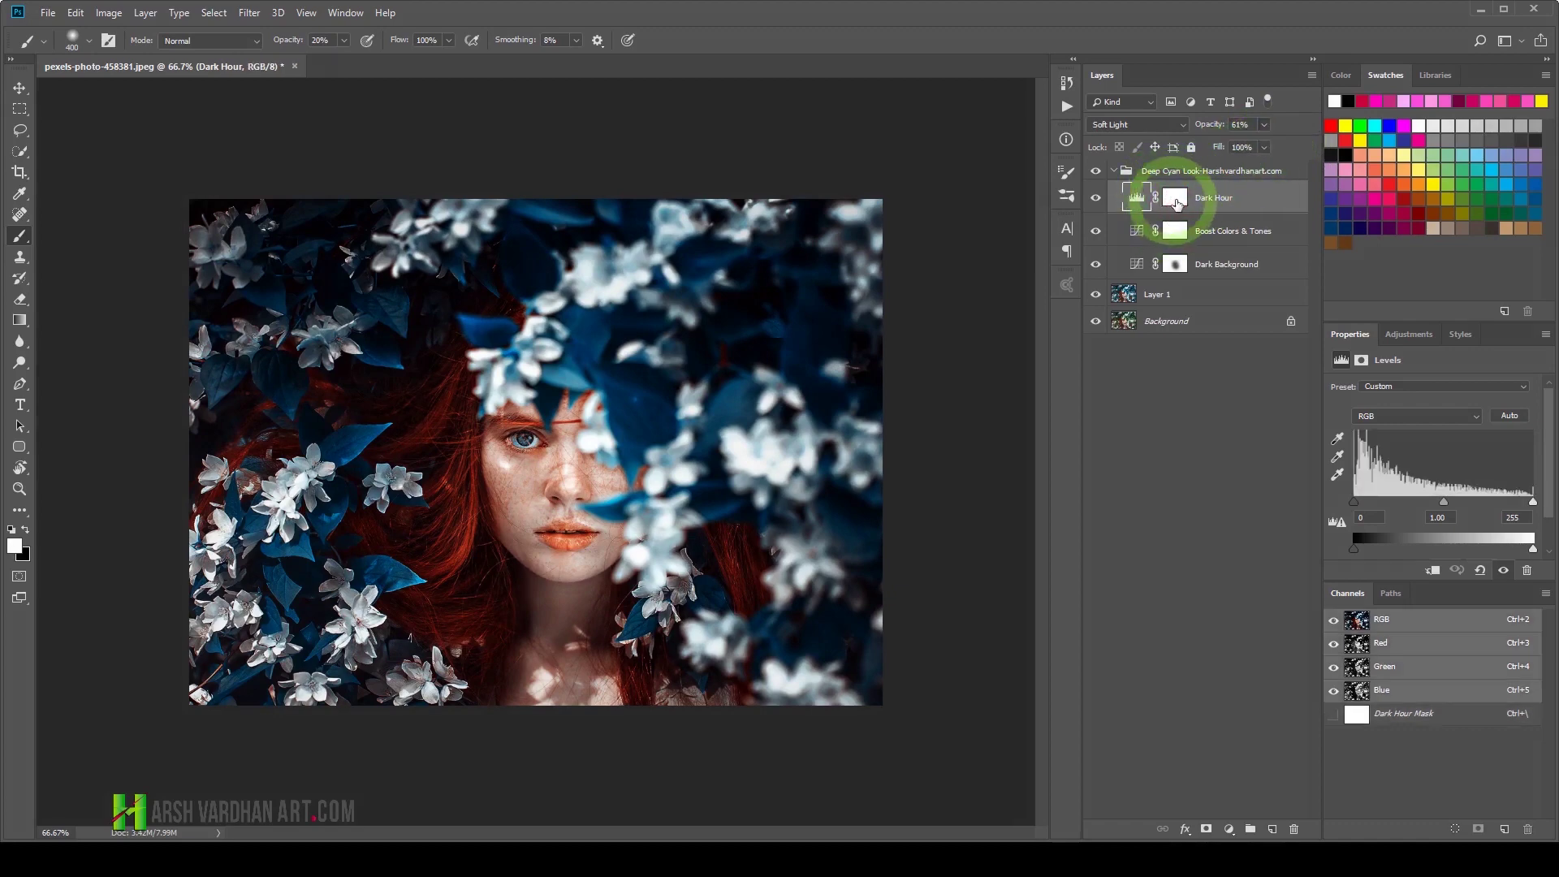
# Step: Paint Dark Hour off the face, then group the Deep Cyan Look group and Layer 1 into Group 1
pyautogui.click(1182, 201)
pyautogui.moveTo(662, 453)
pyautogui.mouseDown()
pyautogui.moveTo(539, 435)
pyautogui.moveTo(610, 504)
pyautogui.moveTo(541, 460)
pyautogui.moveTo(568, 655)
pyautogui.moveTo(557, 592)
pyautogui.moveTo(585, 633)
pyautogui.moveTo(557, 522)
pyautogui.moveTo(609, 522)
pyautogui.mouseUp()
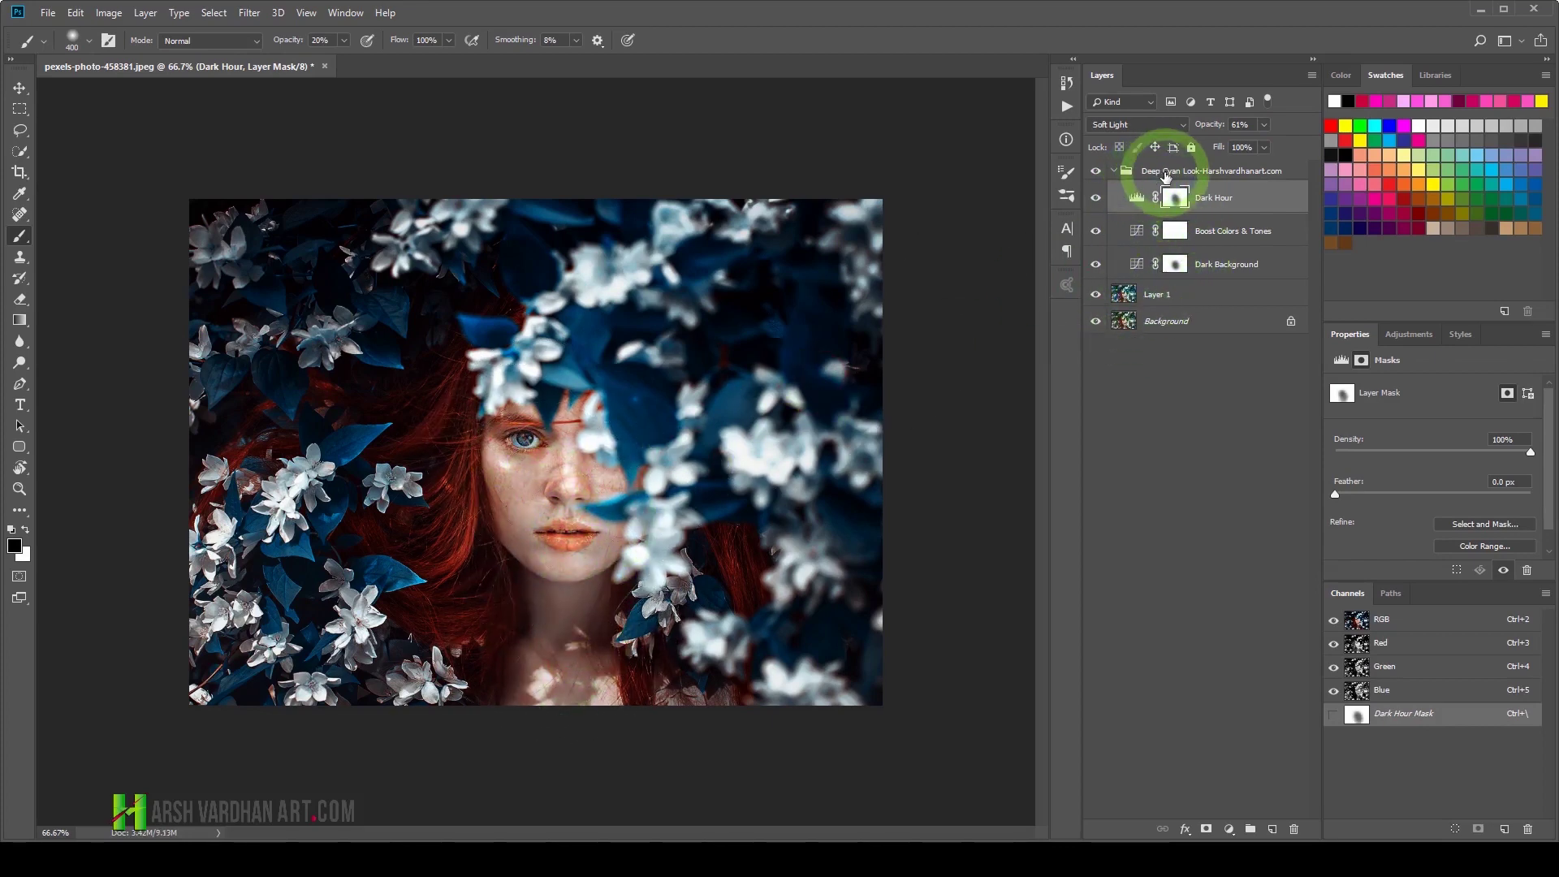
pyautogui.click(1165, 171)
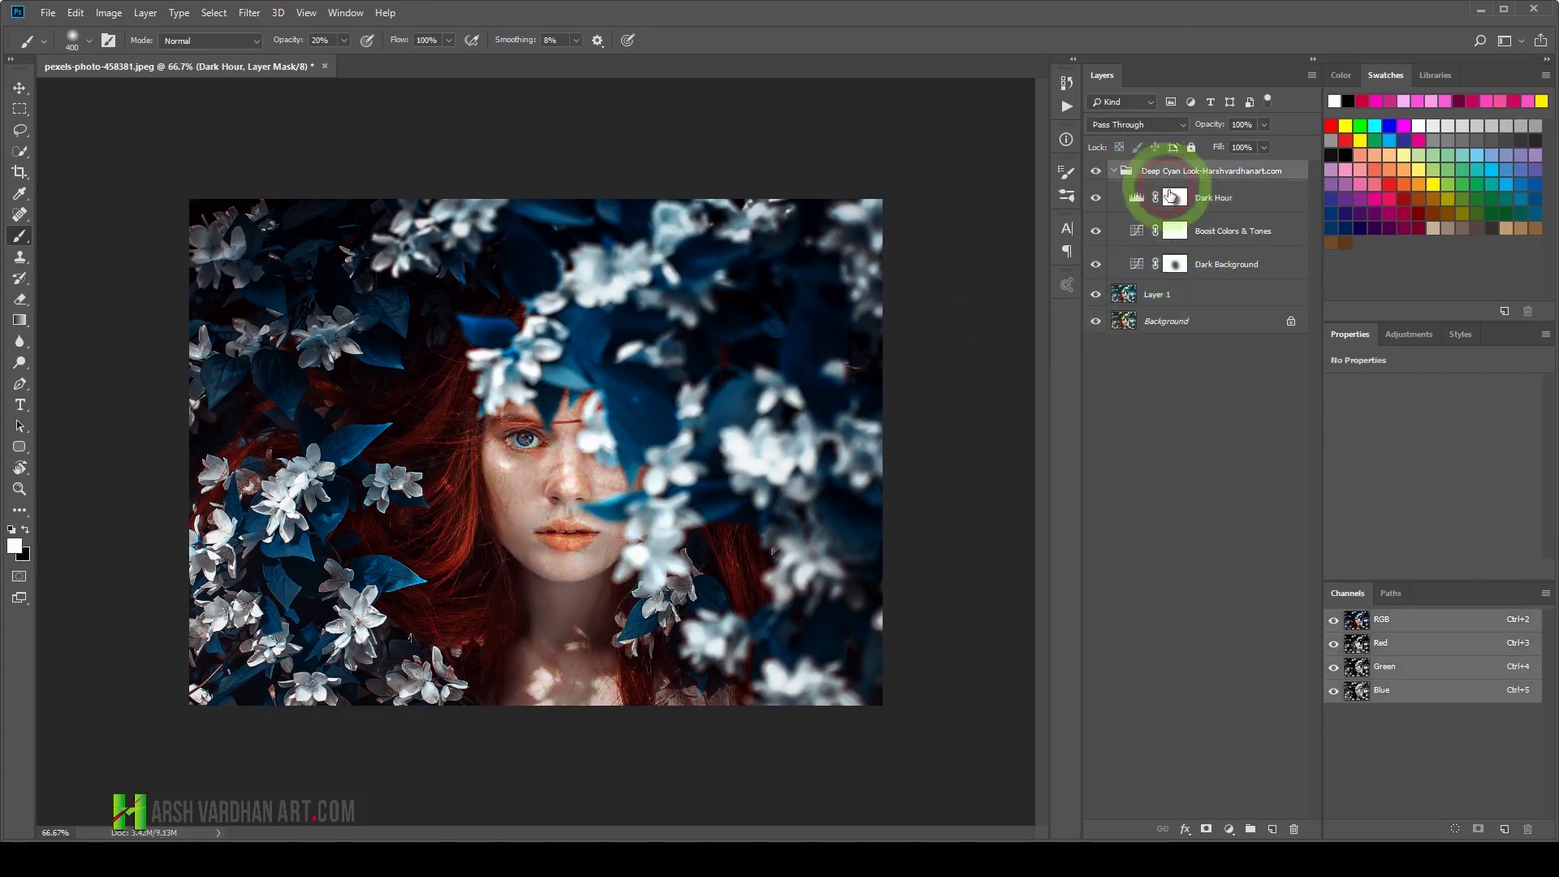
pyautogui.keyDown('shift'); pyautogui.click(1167, 295); pyautogui.keyUp('shift')
pyautogui.hotkey('ctrl', 'shift', 'g')
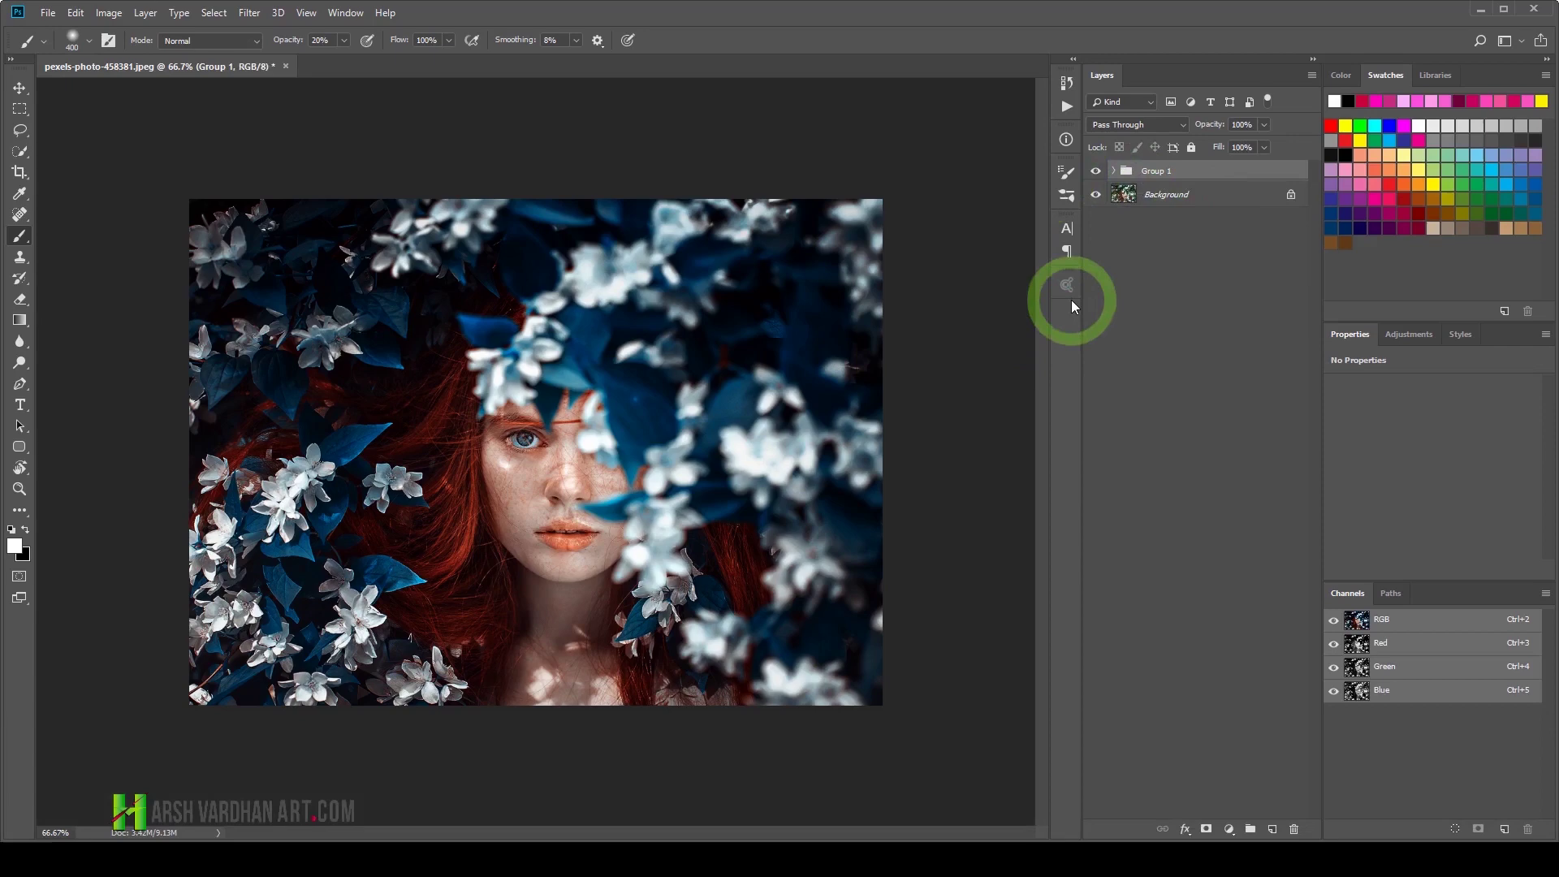
# Step: Compare the look full screen with and without the grade, then zoom out to the whole photo
pyautogui.press('f')
pyautogui.press('f')
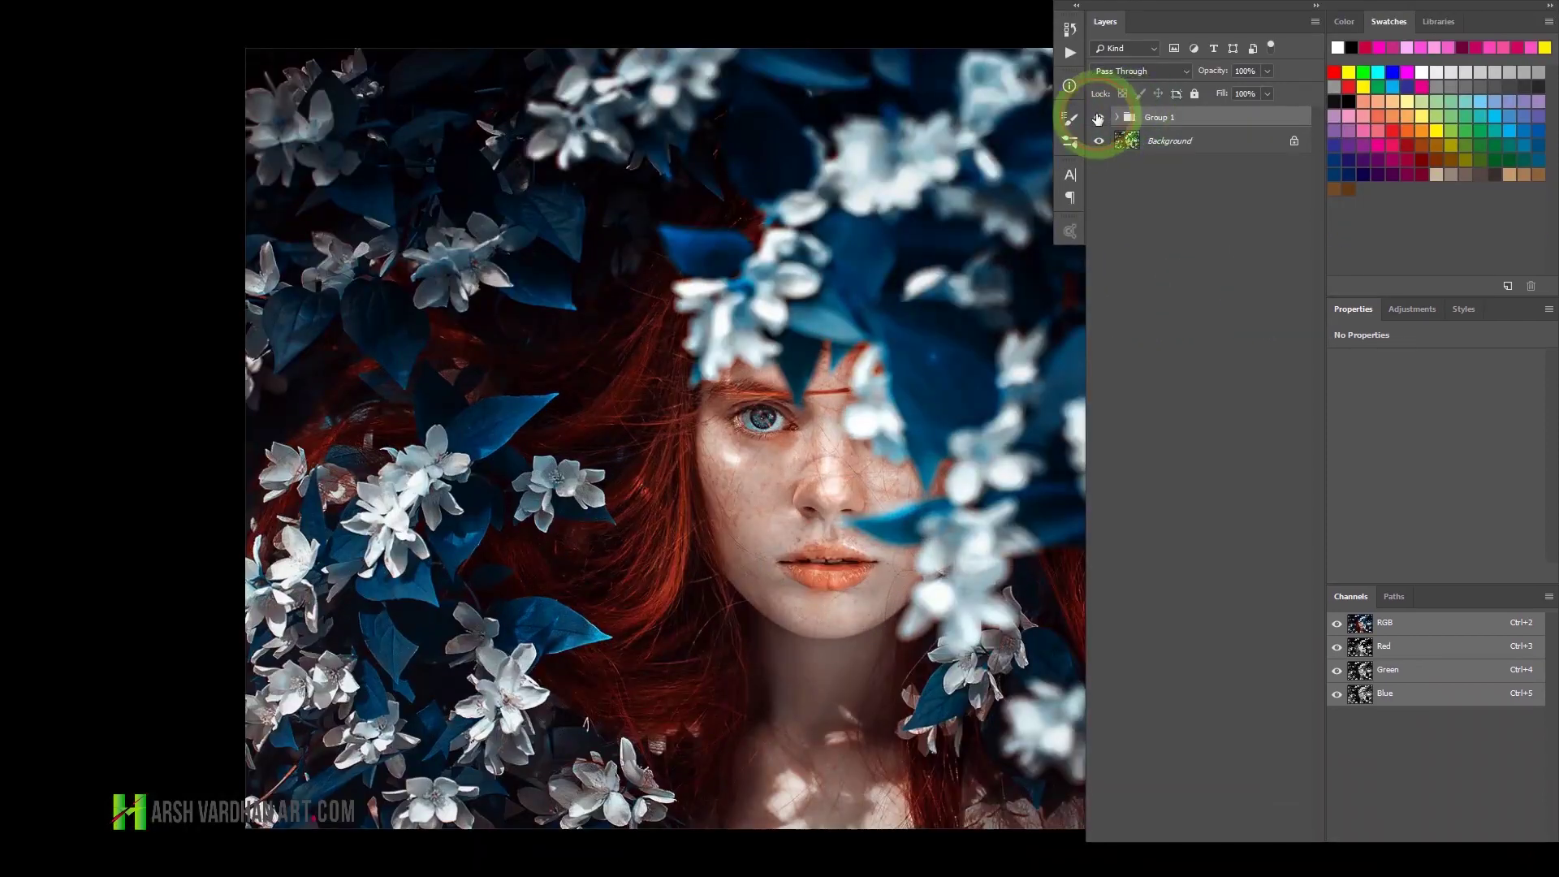
pyautogui.click(1099, 117)
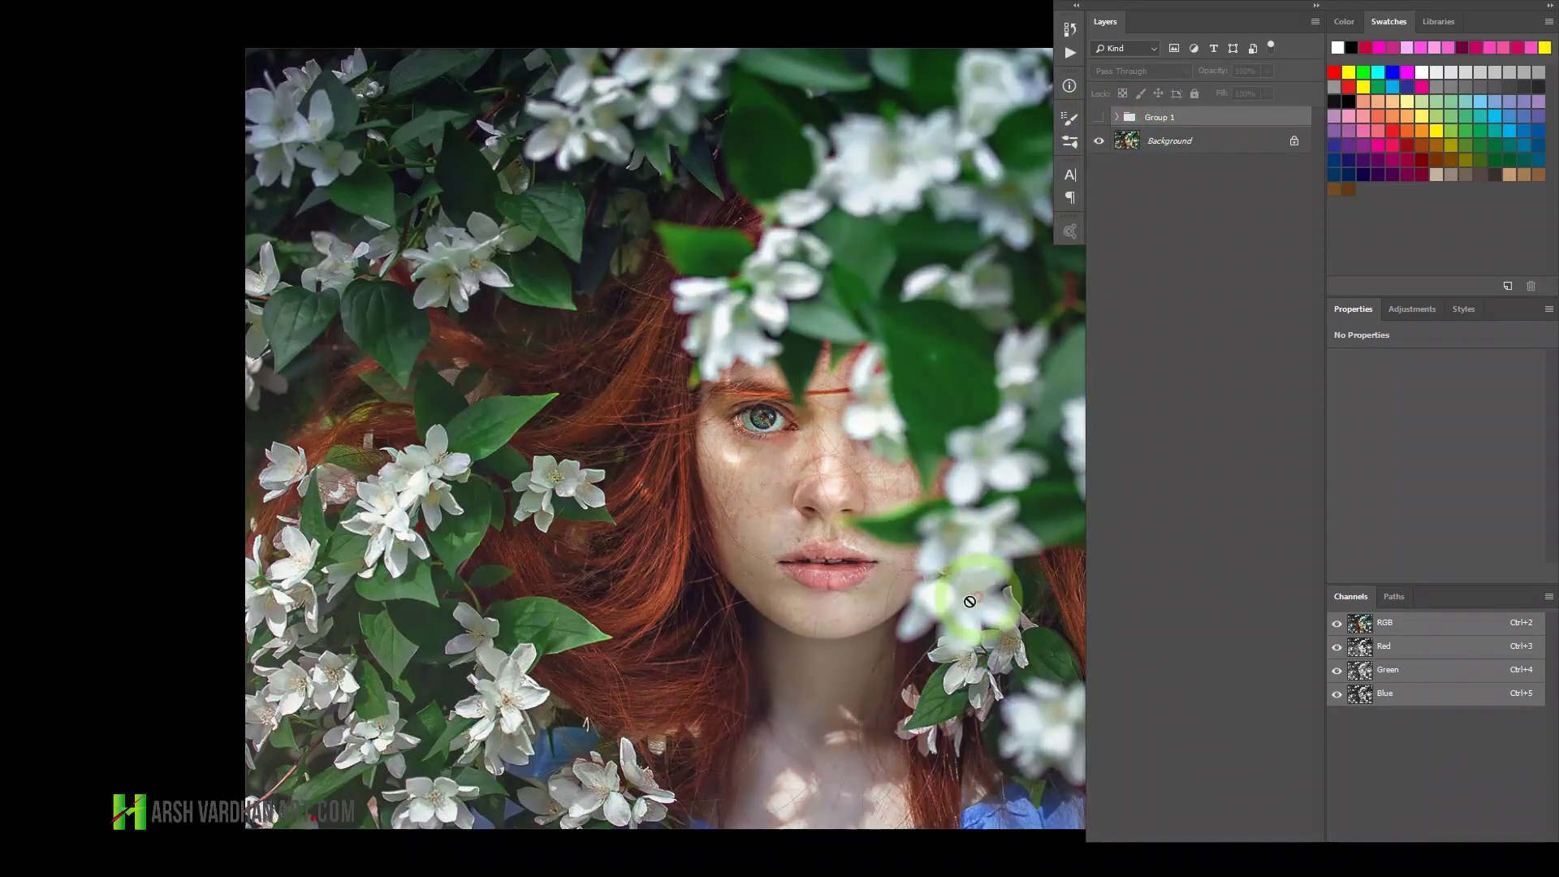
pyautogui.click(1102, 118)
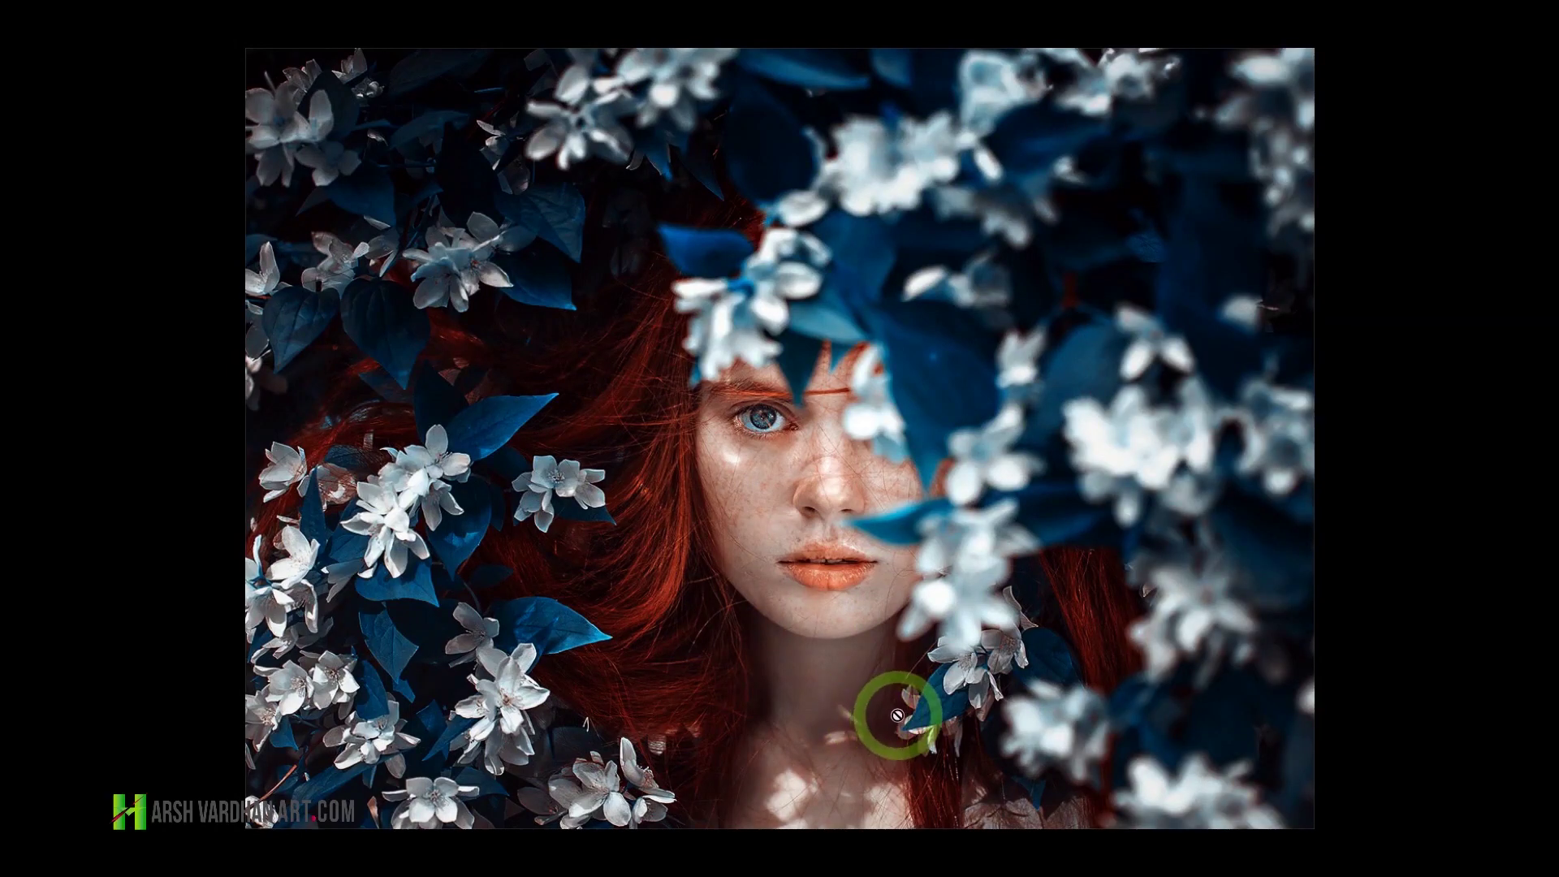
pyautogui.press('f')
pyautogui.hotkey('ctrl', 'space')
pyautogui.moveTo(887, 400)
pyautogui.mouseDown()
pyautogui.moveTo(817, 435)
pyautogui.moveTo(853, 401)
pyautogui.mouseUp()
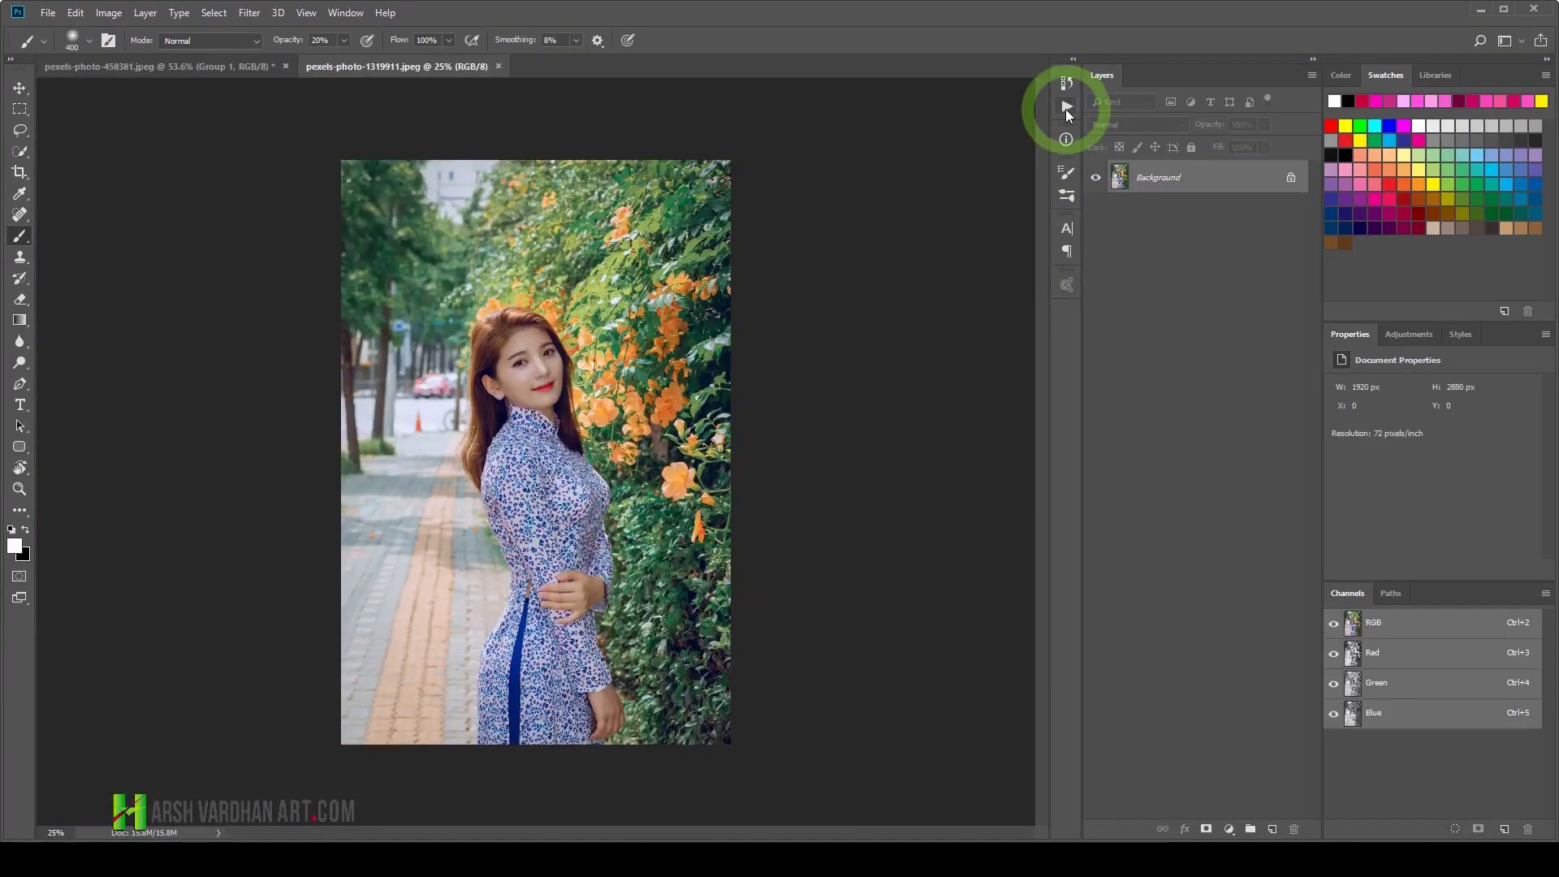
# Step: Run the Deep Cyan Look action on the second portrait, continuing and choosing Don't Flatten
pyautogui.click(1068, 108)
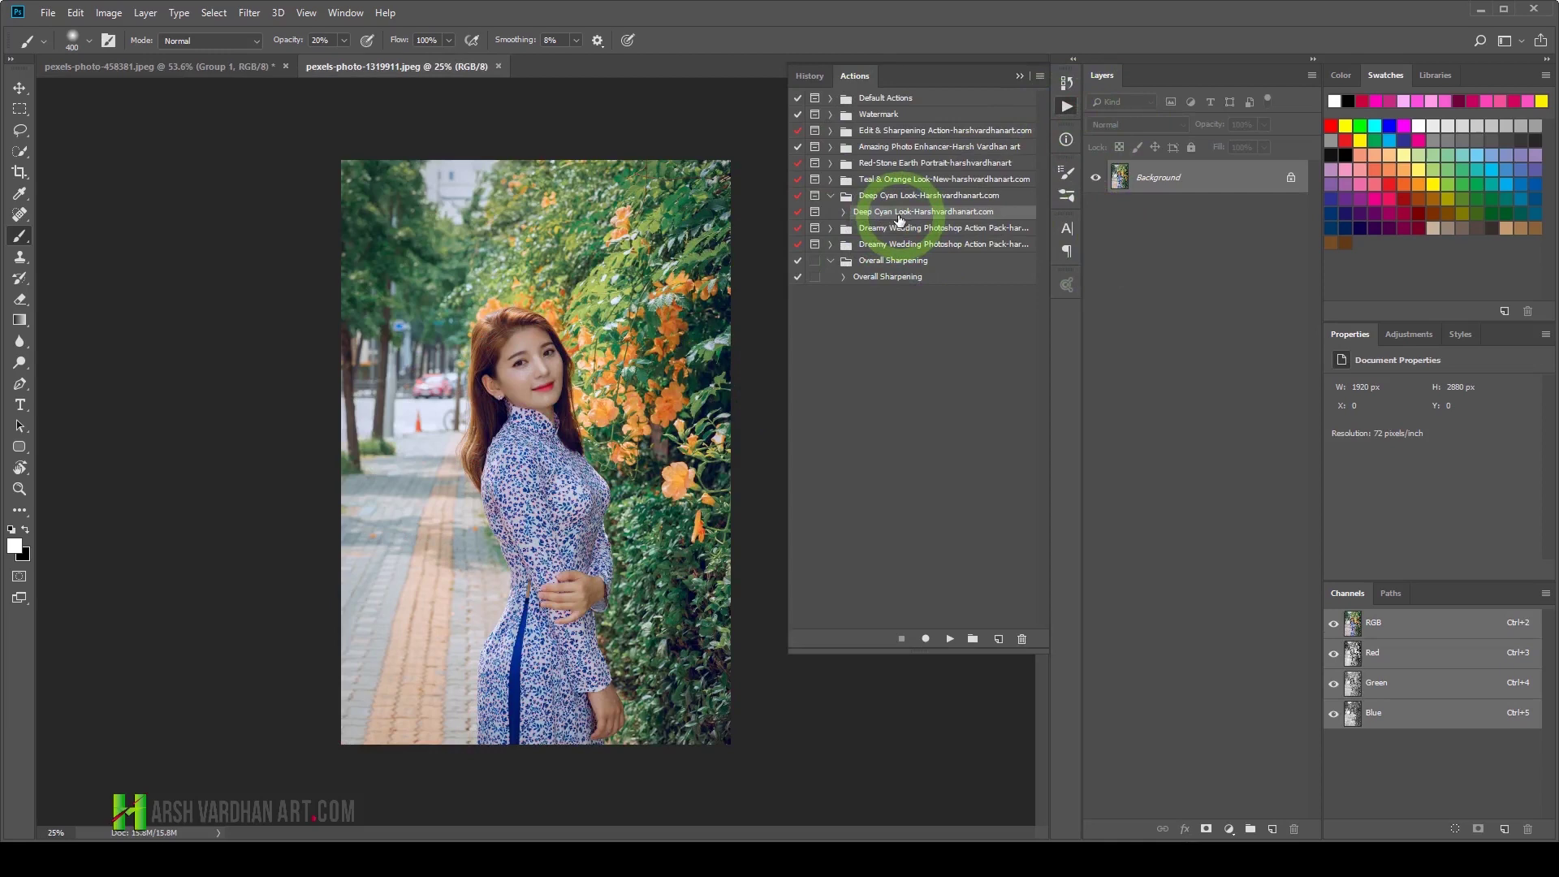
pyautogui.click(952, 641)
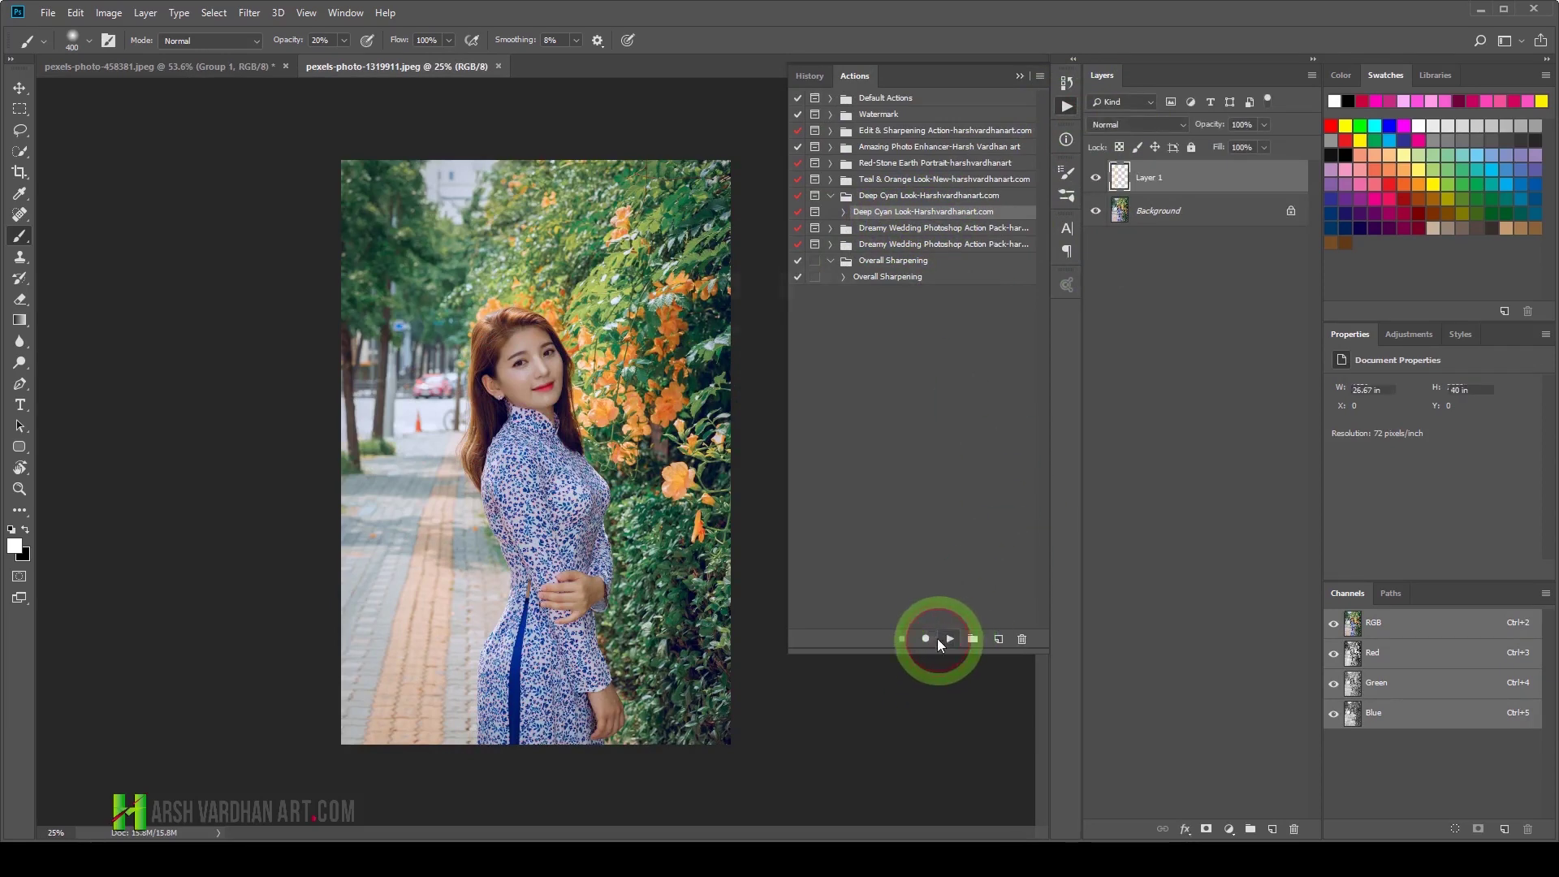
pyautogui.click(708, 322)
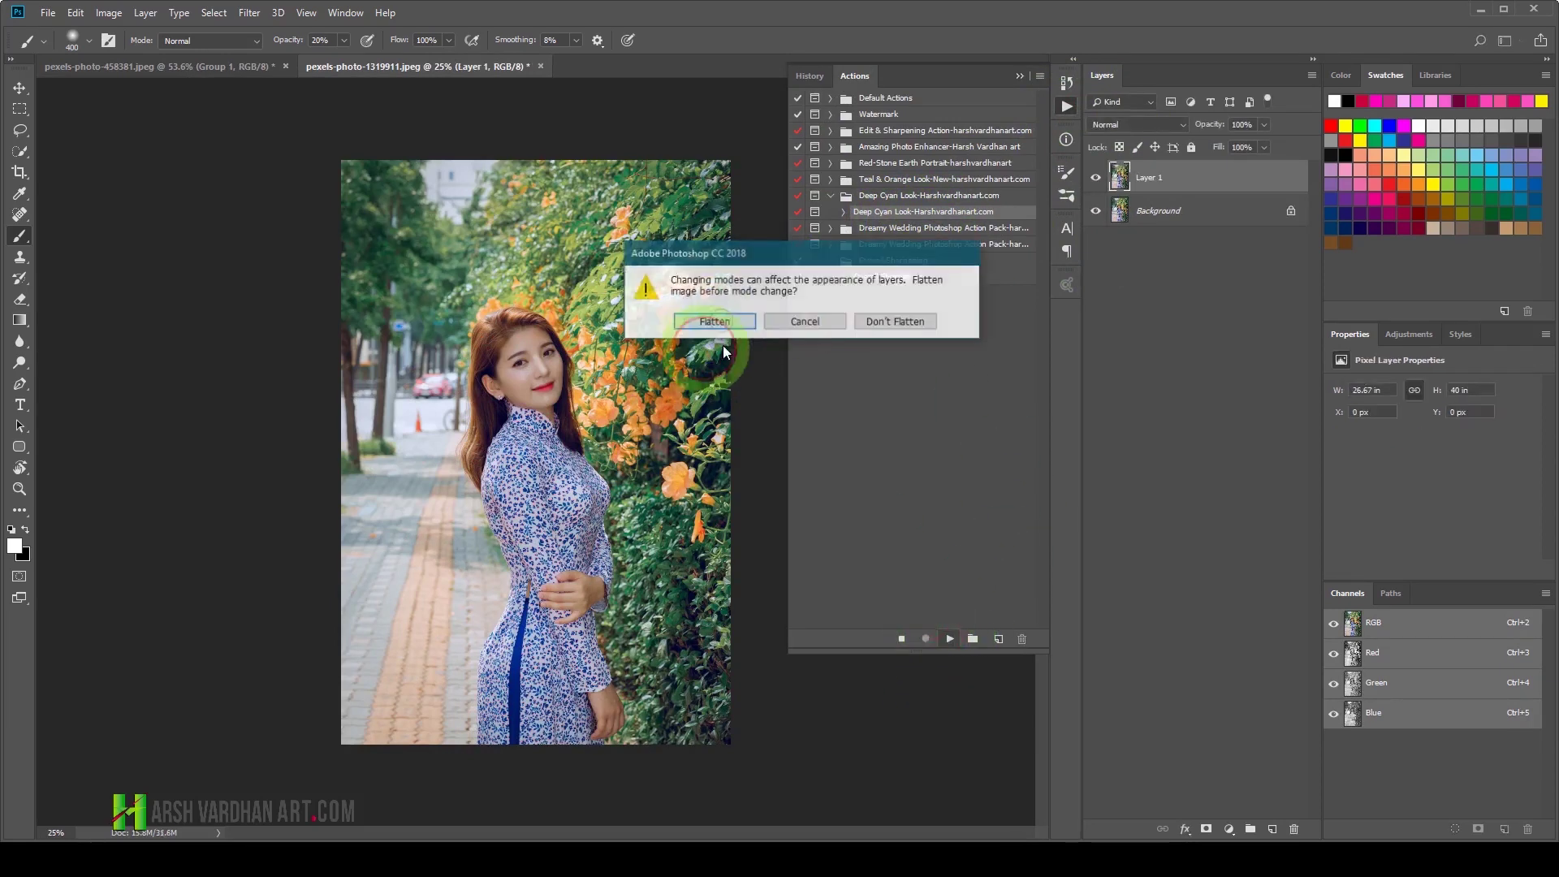
pyautogui.click(913, 324)
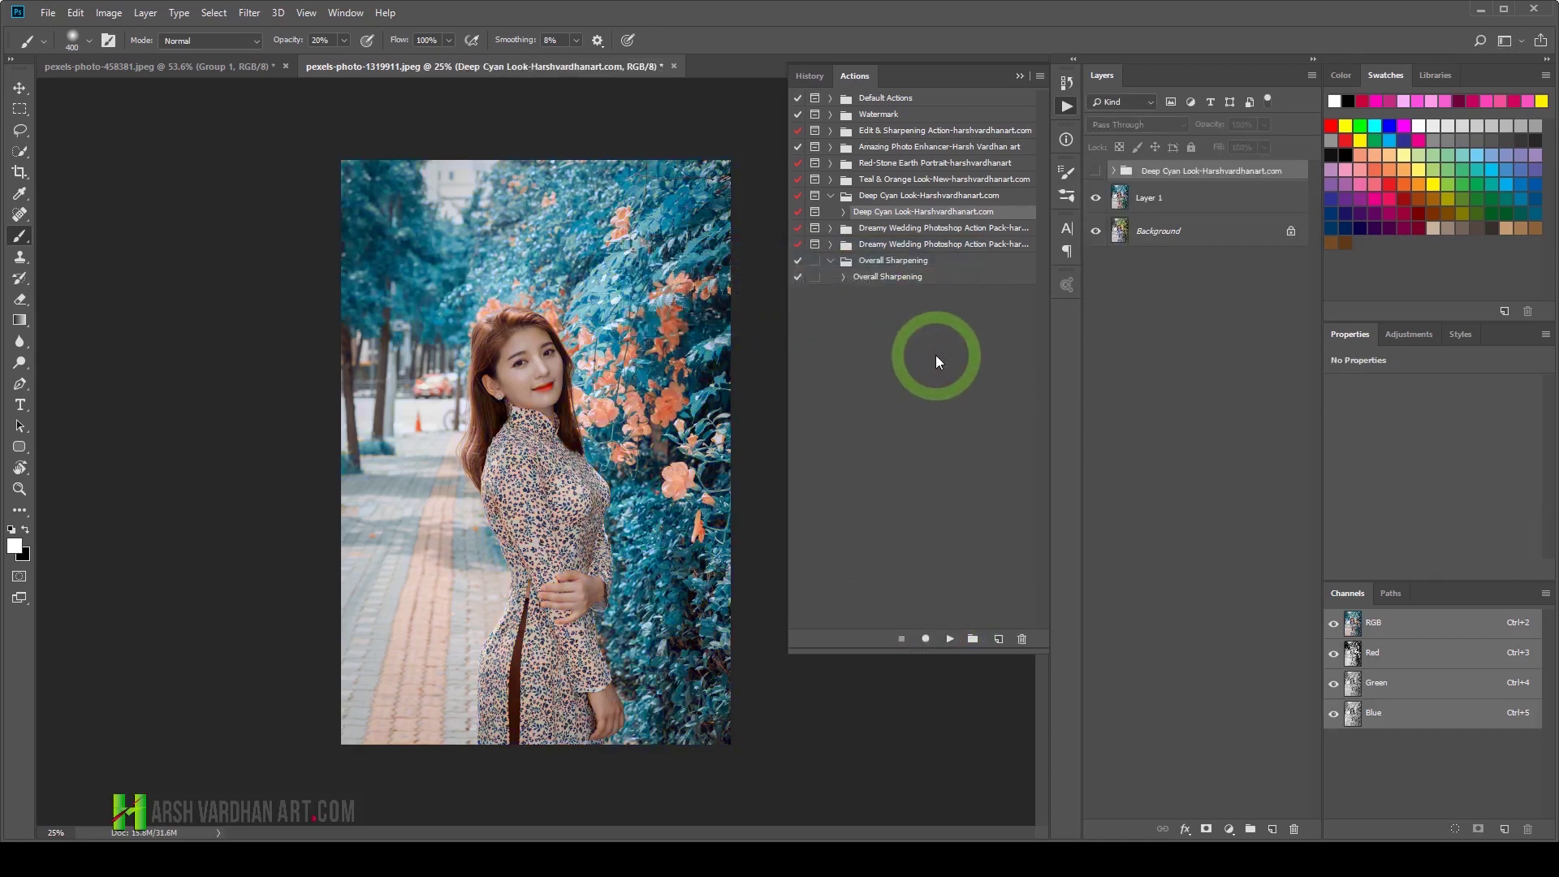
# Step: Show and expand the Deep Cyan Look group, then paint black on the Dark Background mask over face and neck
pyautogui.click(1096, 172)
pyautogui.click(1113, 172)
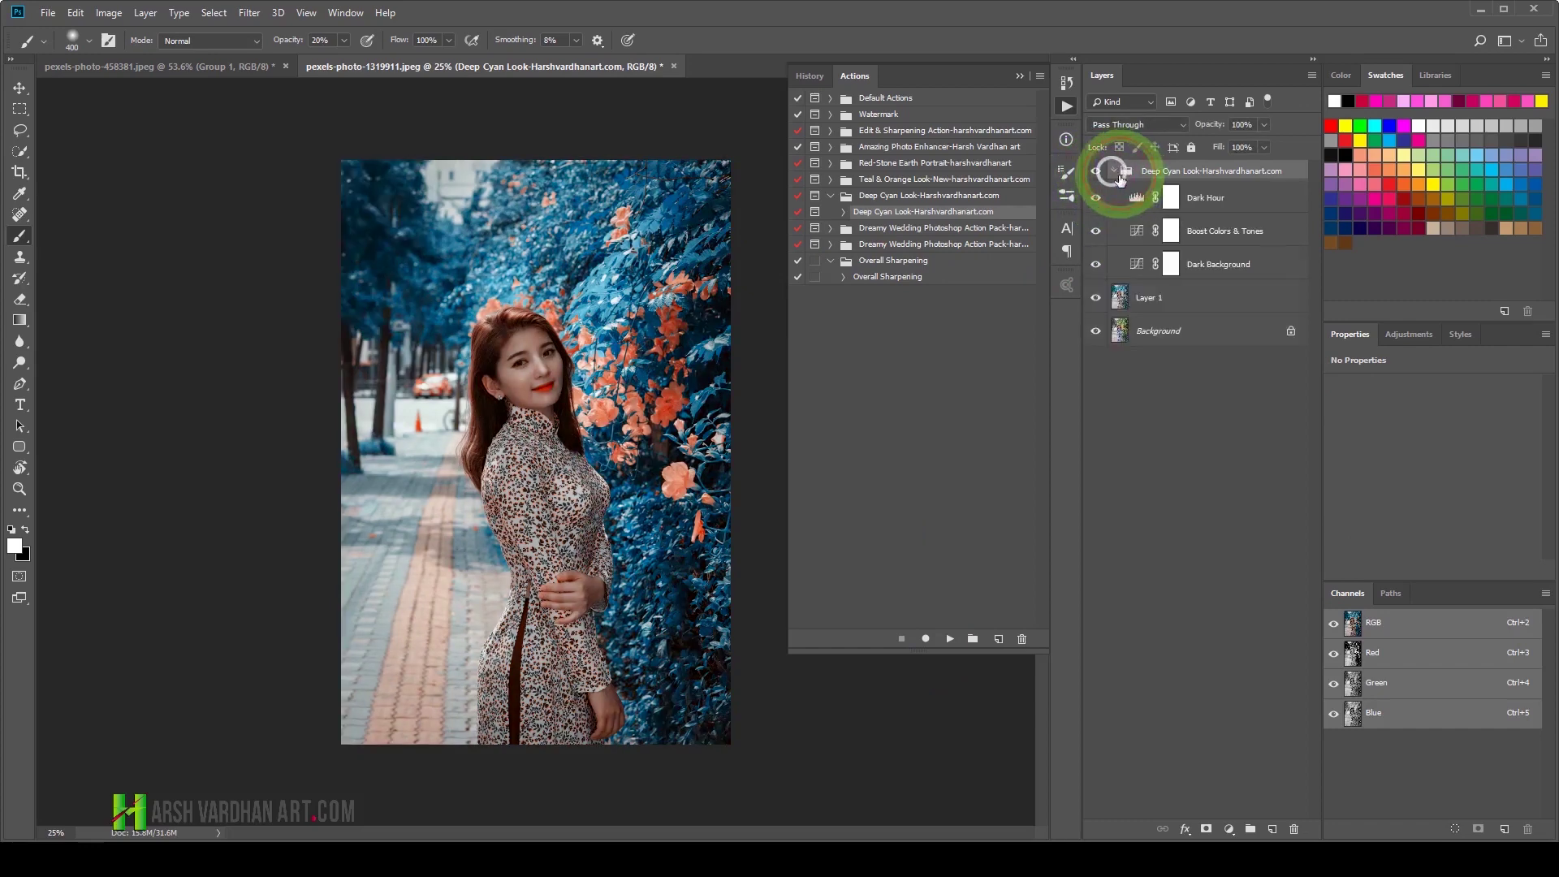
pyautogui.click(1173, 265)
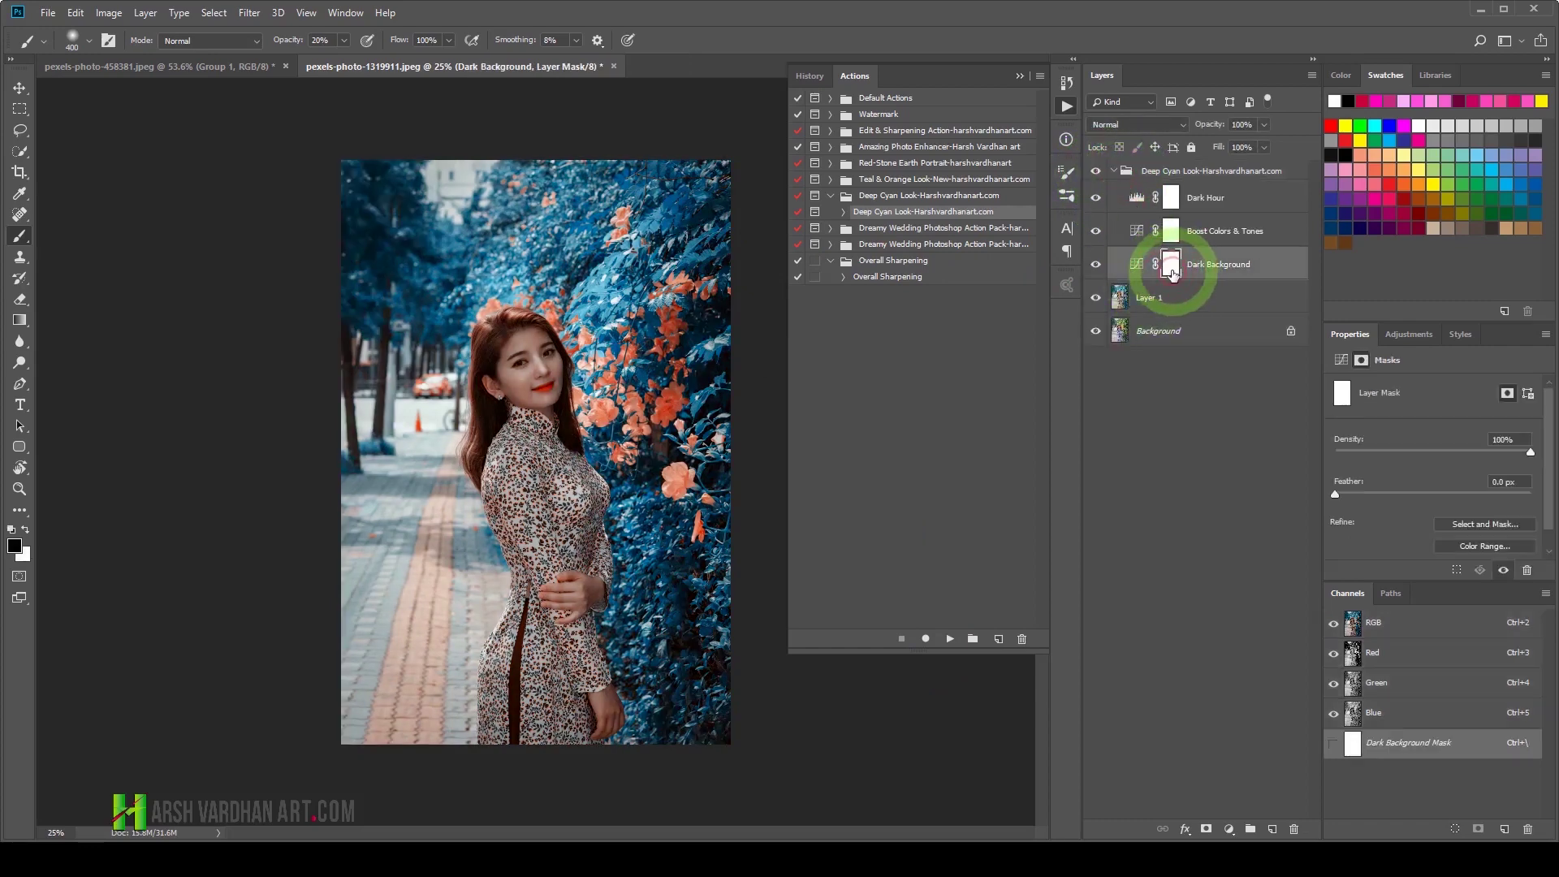
pyautogui.press('x')
pyautogui.moveTo(514, 353)
pyautogui.mouseDown()
pyautogui.moveTo(557, 488)
pyautogui.moveTo(504, 435)
pyautogui.moveTo(557, 505)
pyautogui.moveTo(576, 658)
pyautogui.mouseUp()
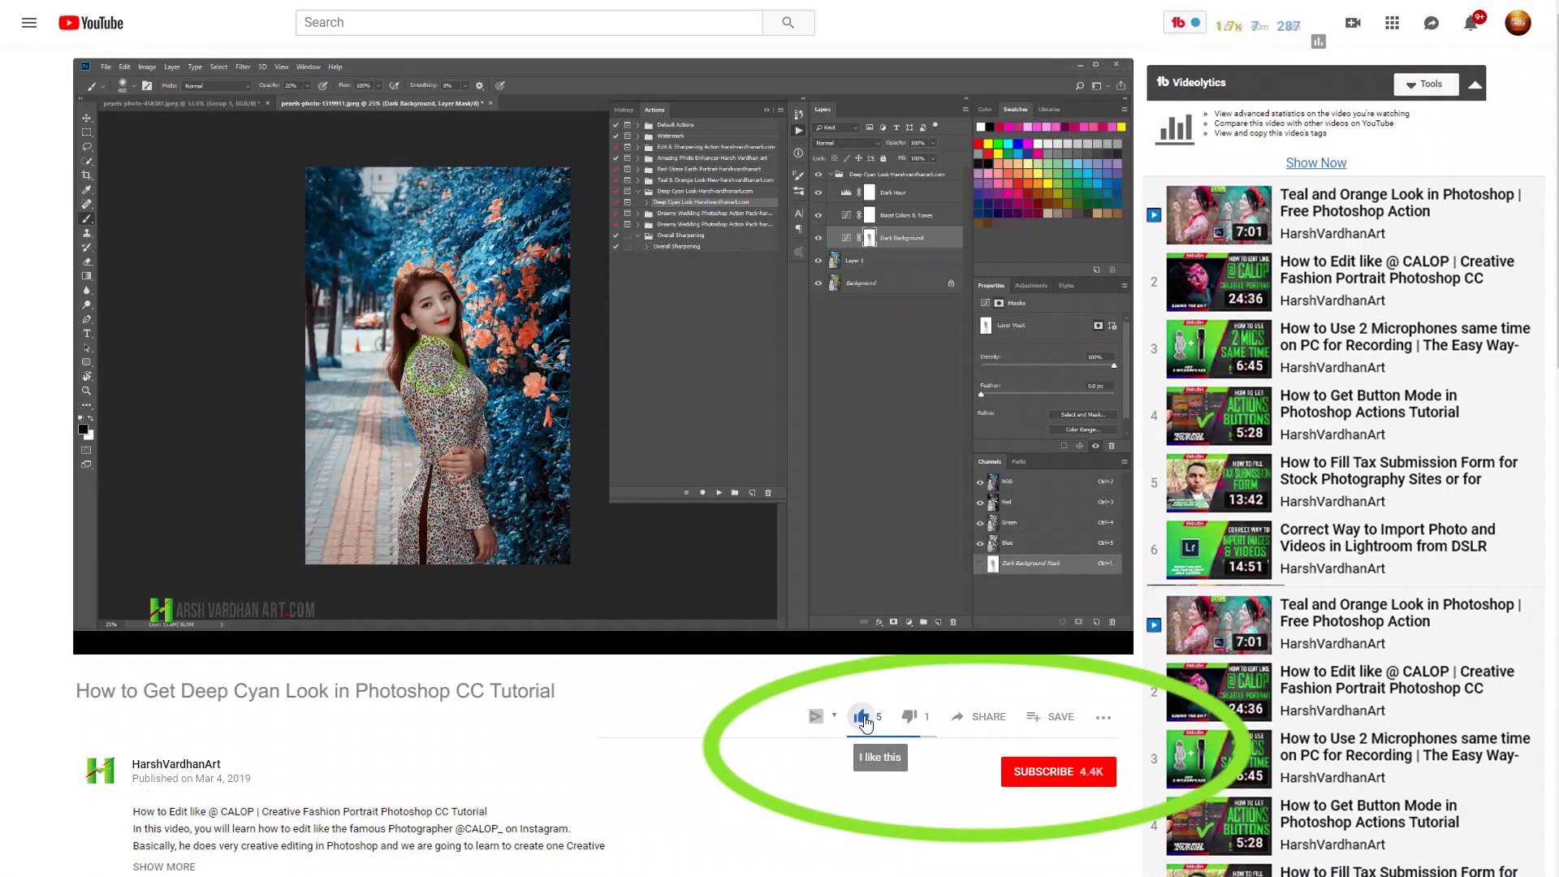
# Step: Use the red Subscribe button beneath the Deep Cyan Look tutorial video
pyautogui.click(1060, 775)
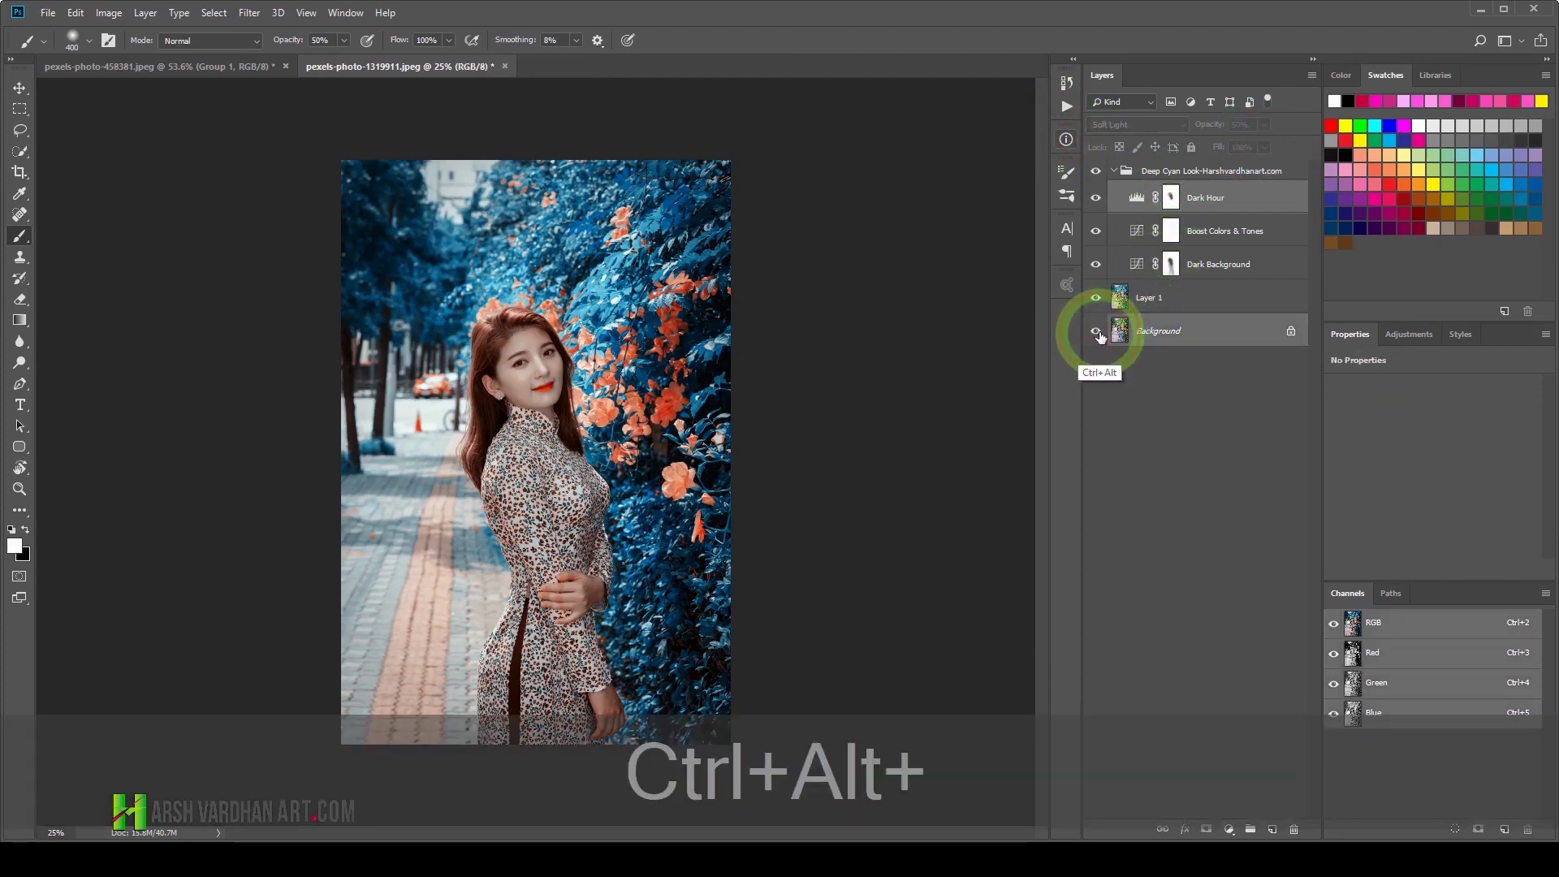
# Step: Compare the graded portrait with its original, then open pexels-photo-1308885.jpeg with the Actions panel showing
pyautogui.keyDown('ctrl'); pyautogui.keyDown('alt'); pyautogui.click(1095, 332); pyautogui.keyUp('alt'); pyautogui.keyUp('ctrl')
pyautogui.keyDown('ctrl'); pyautogui.keyDown('alt'); pyautogui.click(1095, 332); pyautogui.keyUp('alt'); pyautogui.keyUp('ctrl')
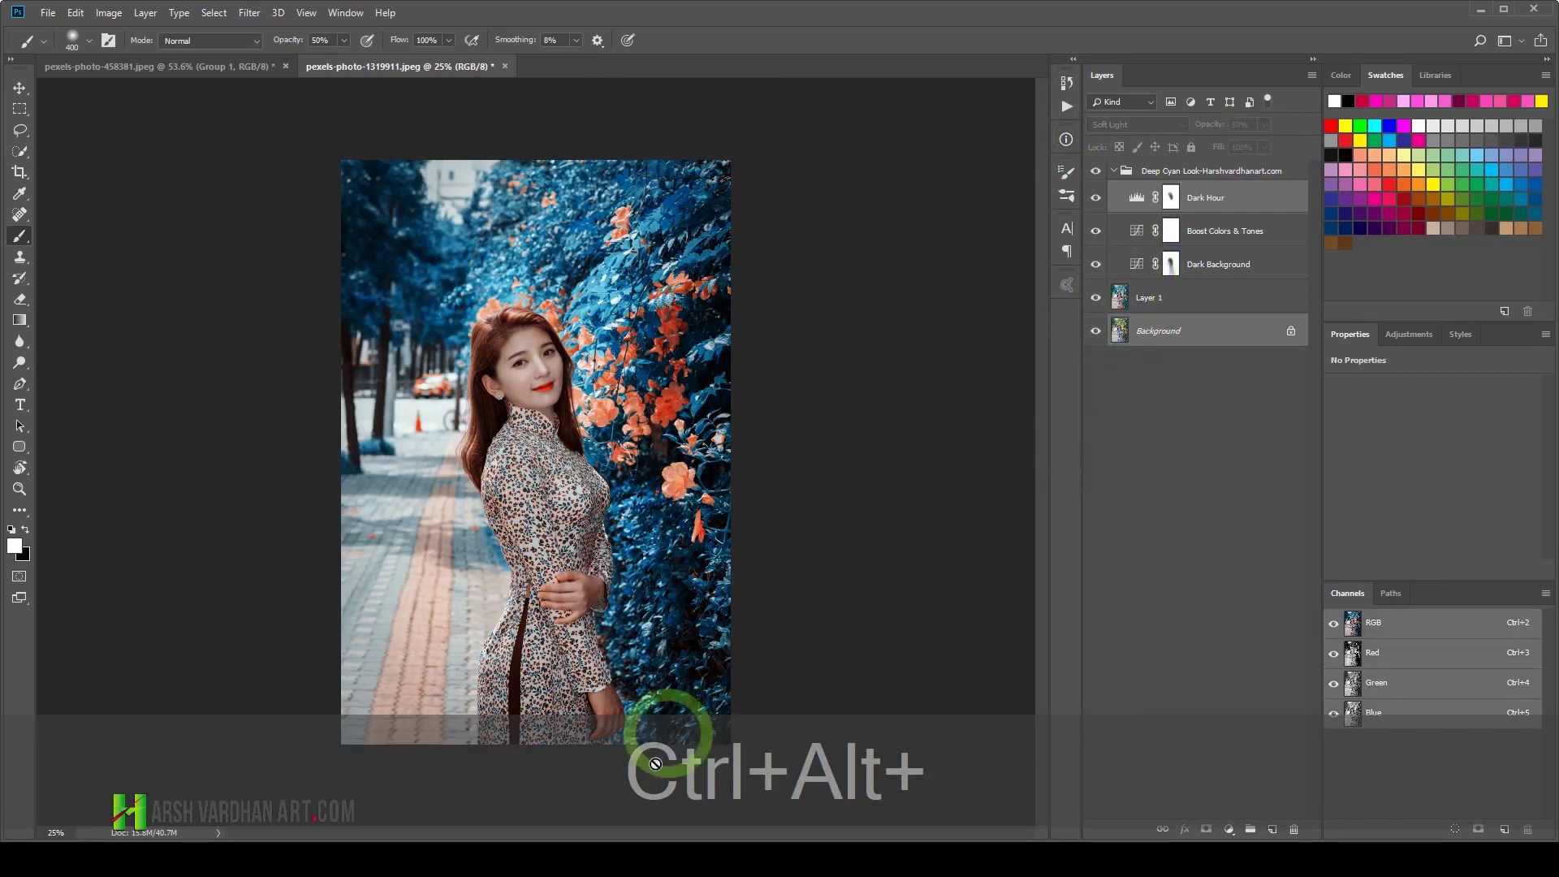
pyautogui.click(663, 838)
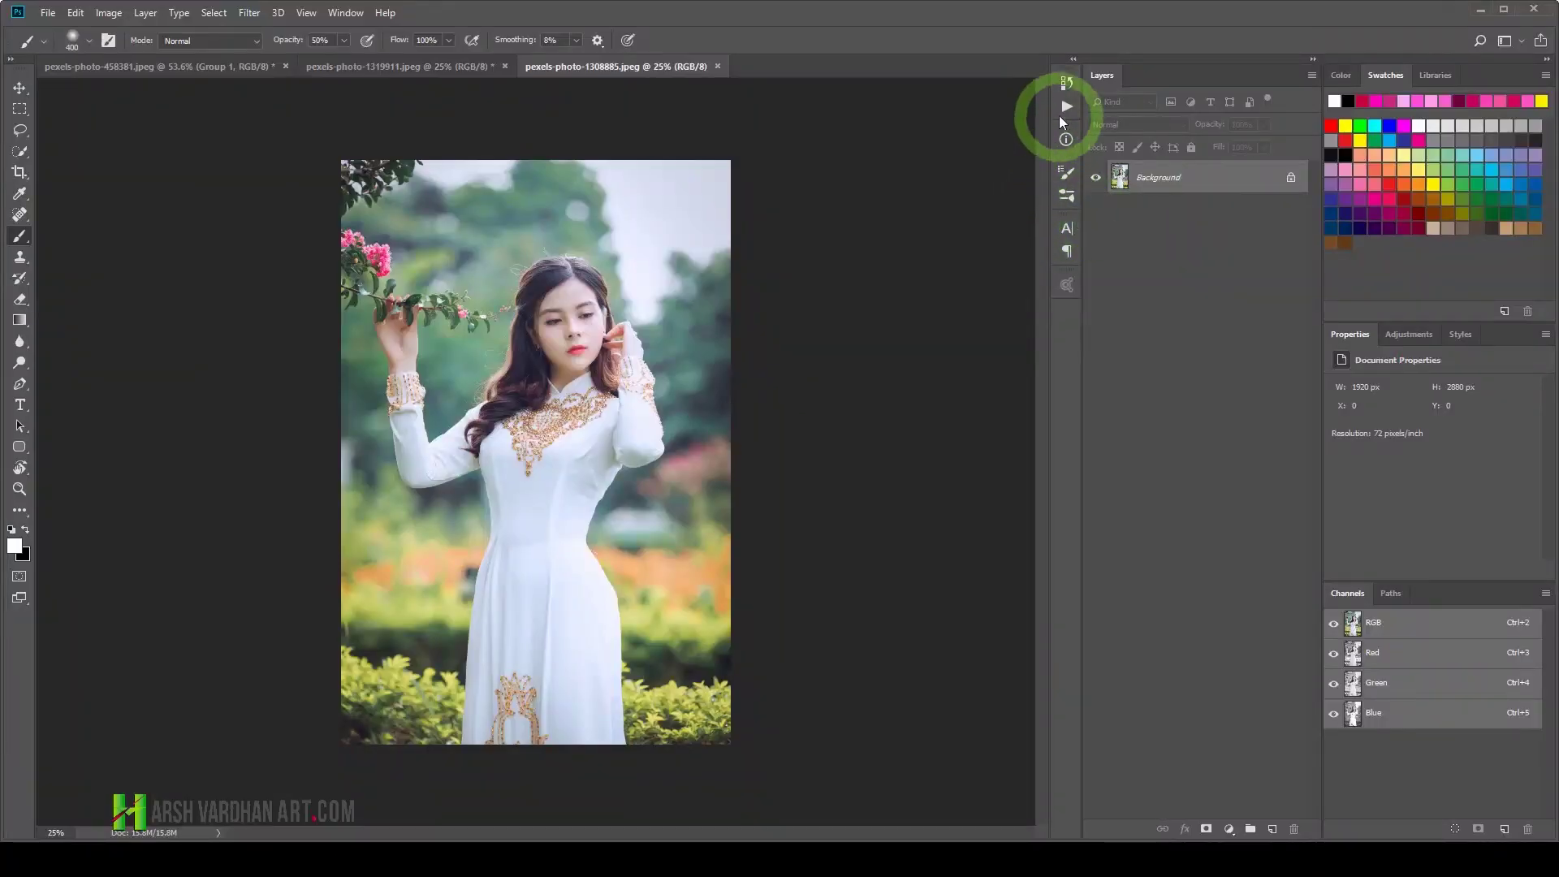
pyautogui.click(1064, 109)
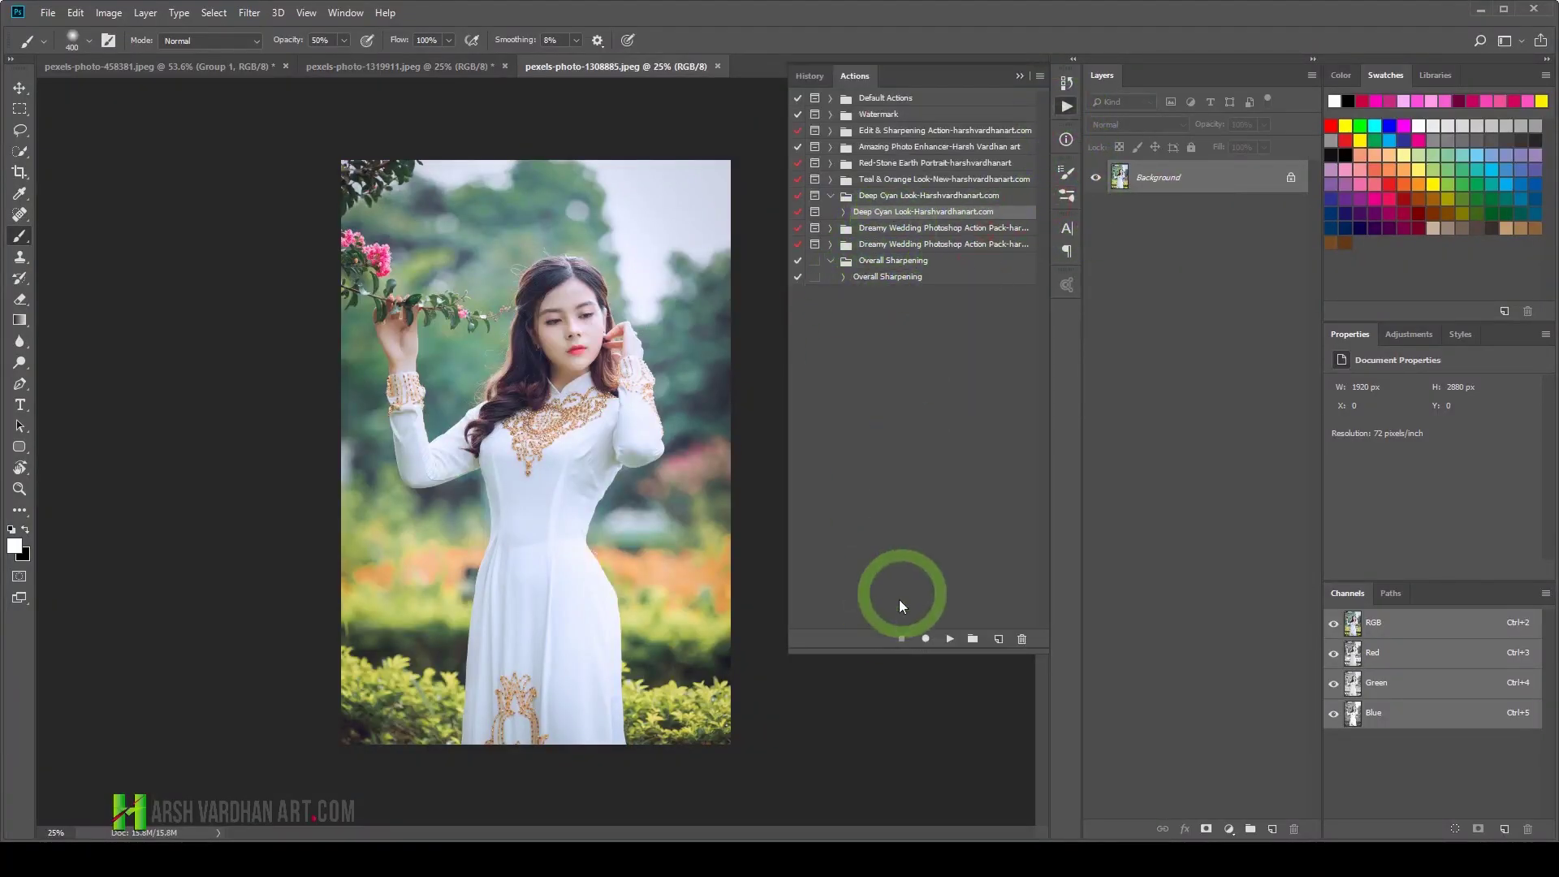
# Step: Play the Deep Cyan Look action with Don't Flatten and expand its layer group
pyautogui.click(950, 638)
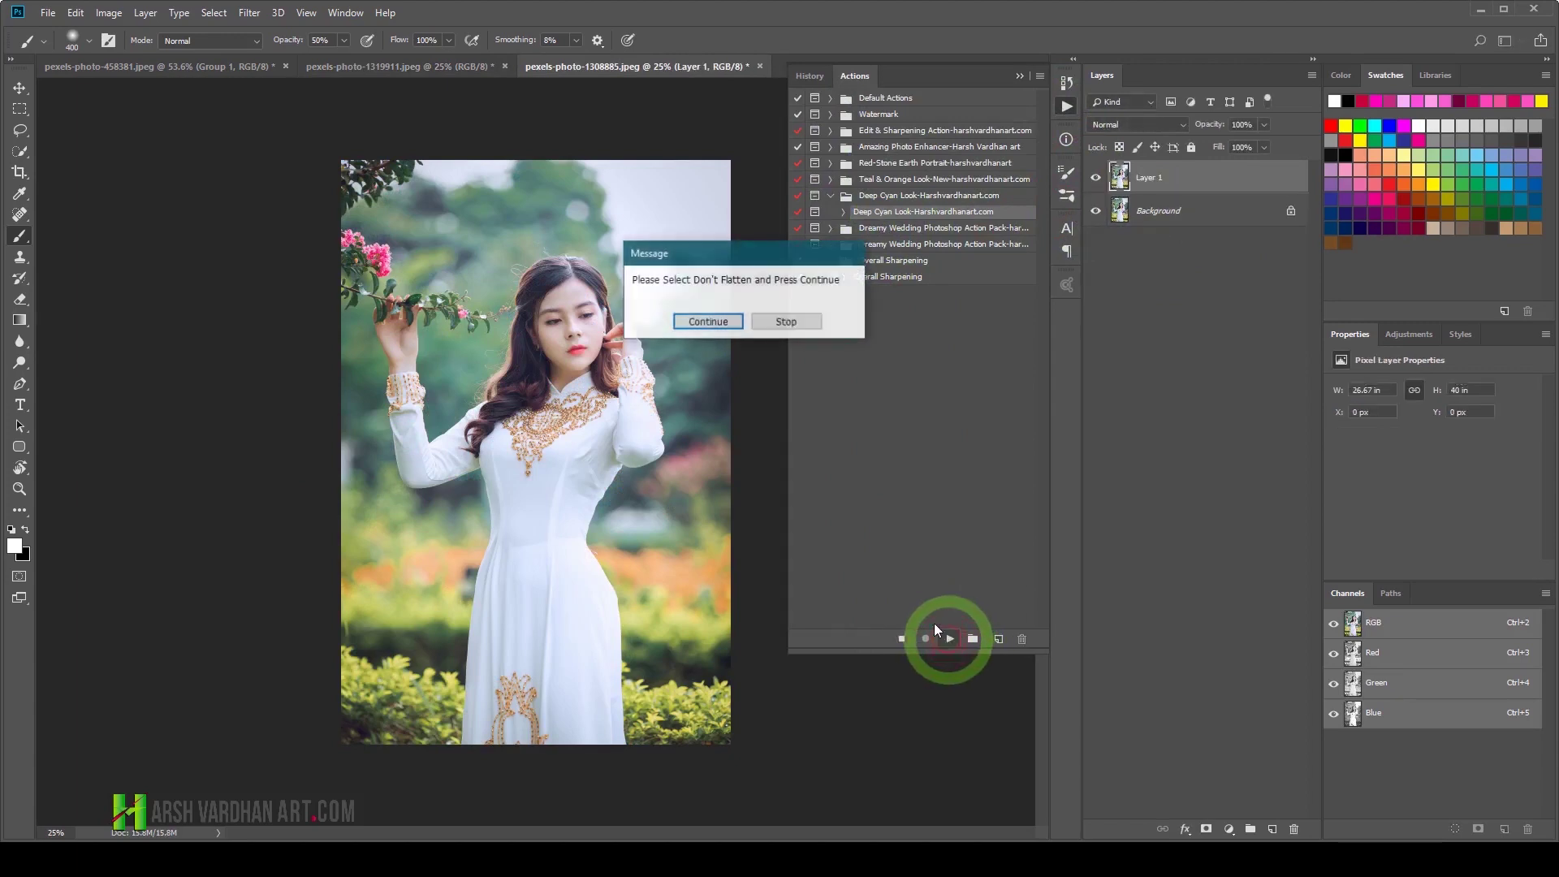
pyautogui.click(731, 323)
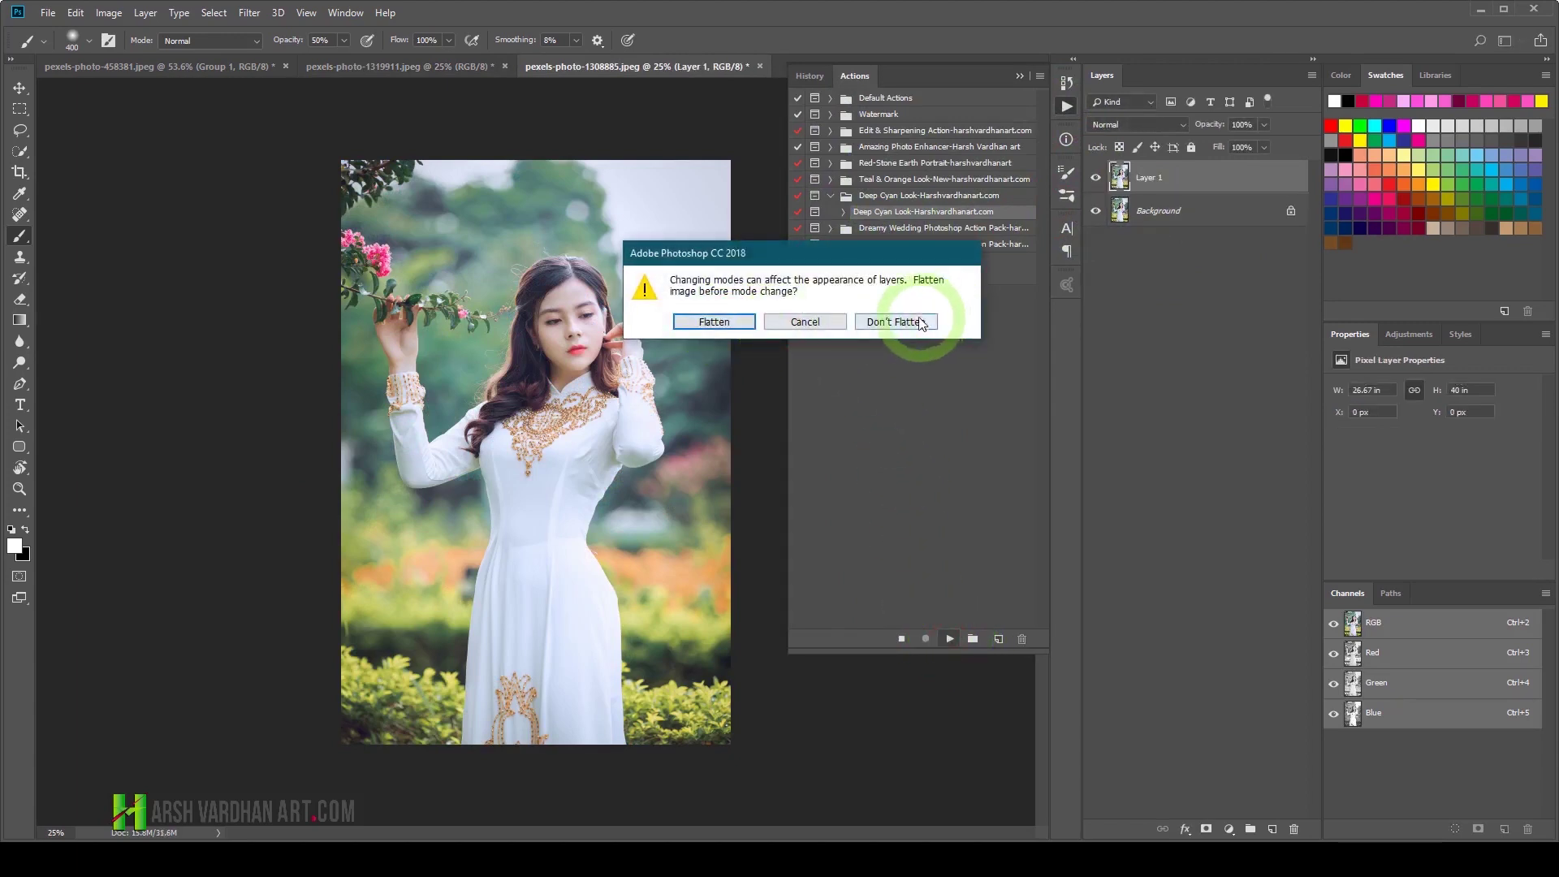
pyautogui.click(915, 327)
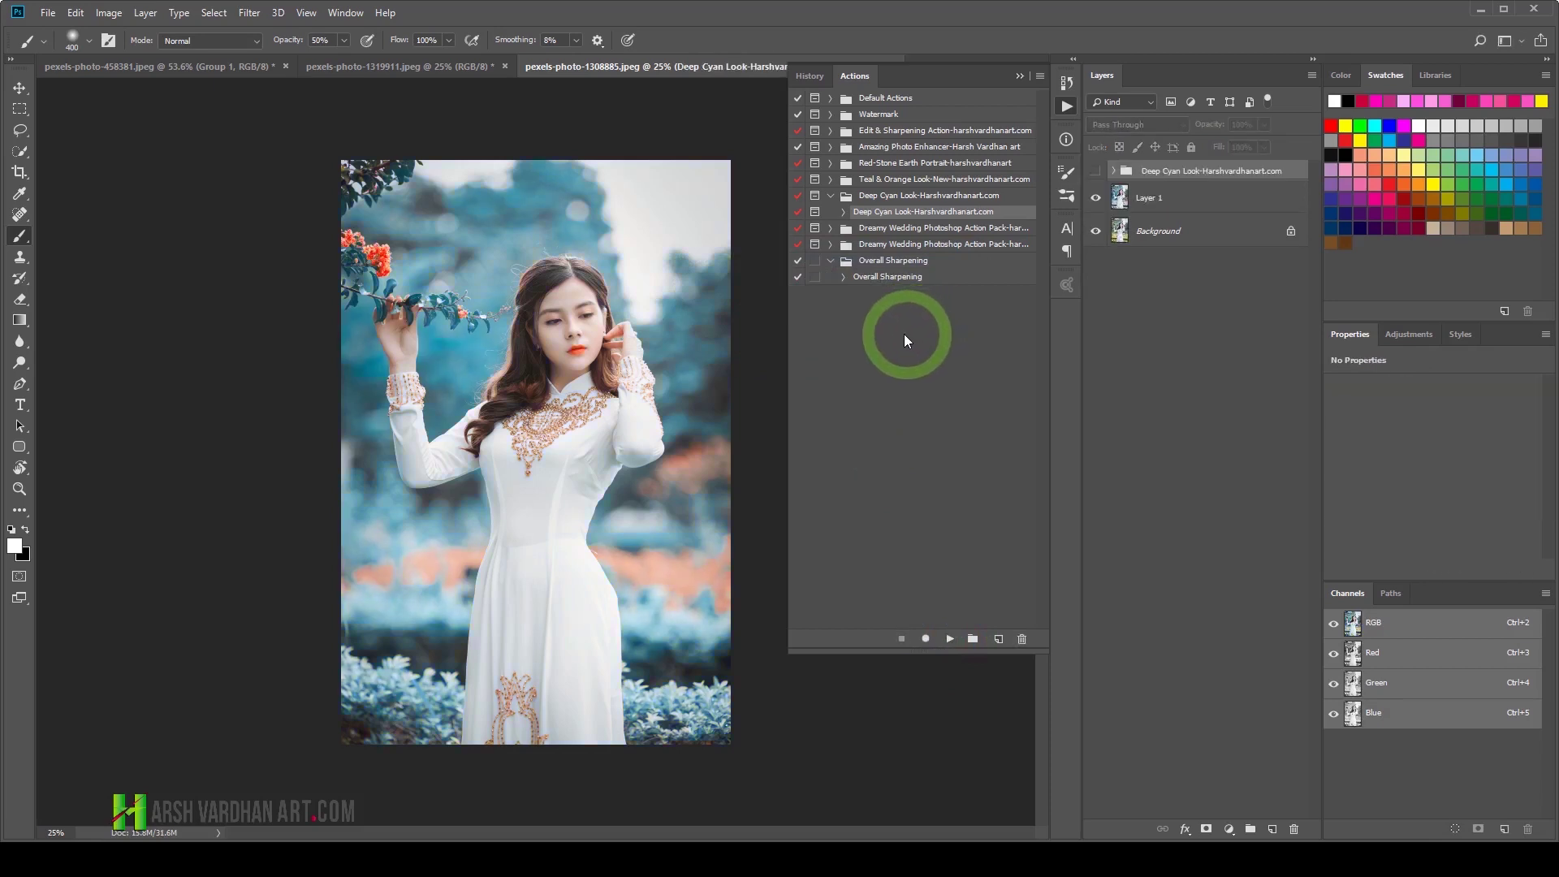
pyautogui.click(1094, 173)
pyautogui.click(1114, 171)
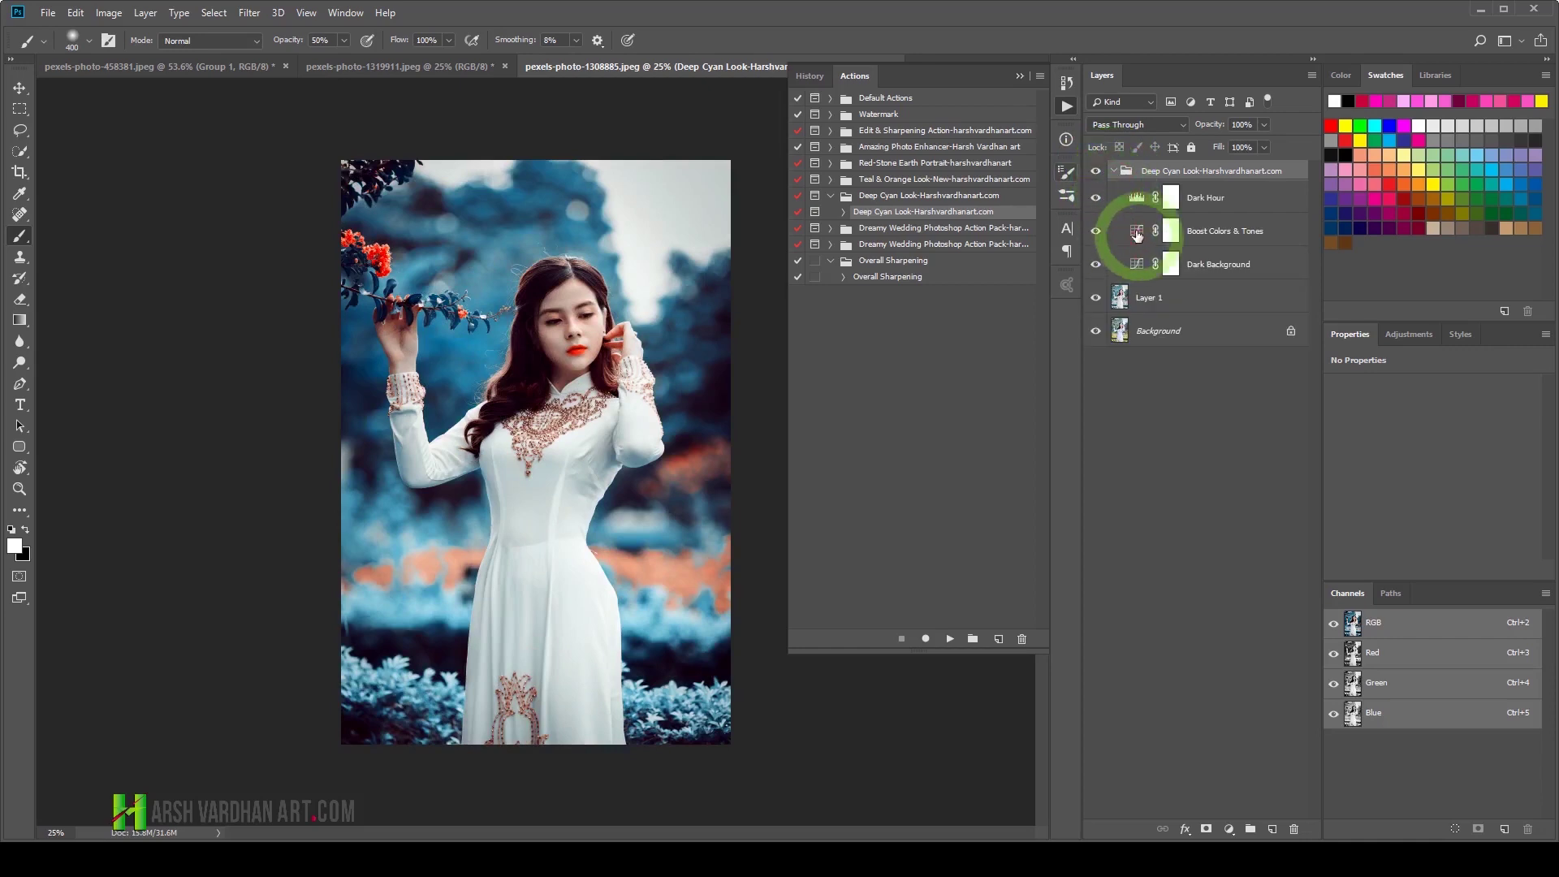
# Step: Paint black on the Dark Background mask to restore the face, skin and embroidery
pyautogui.click(1169, 265)
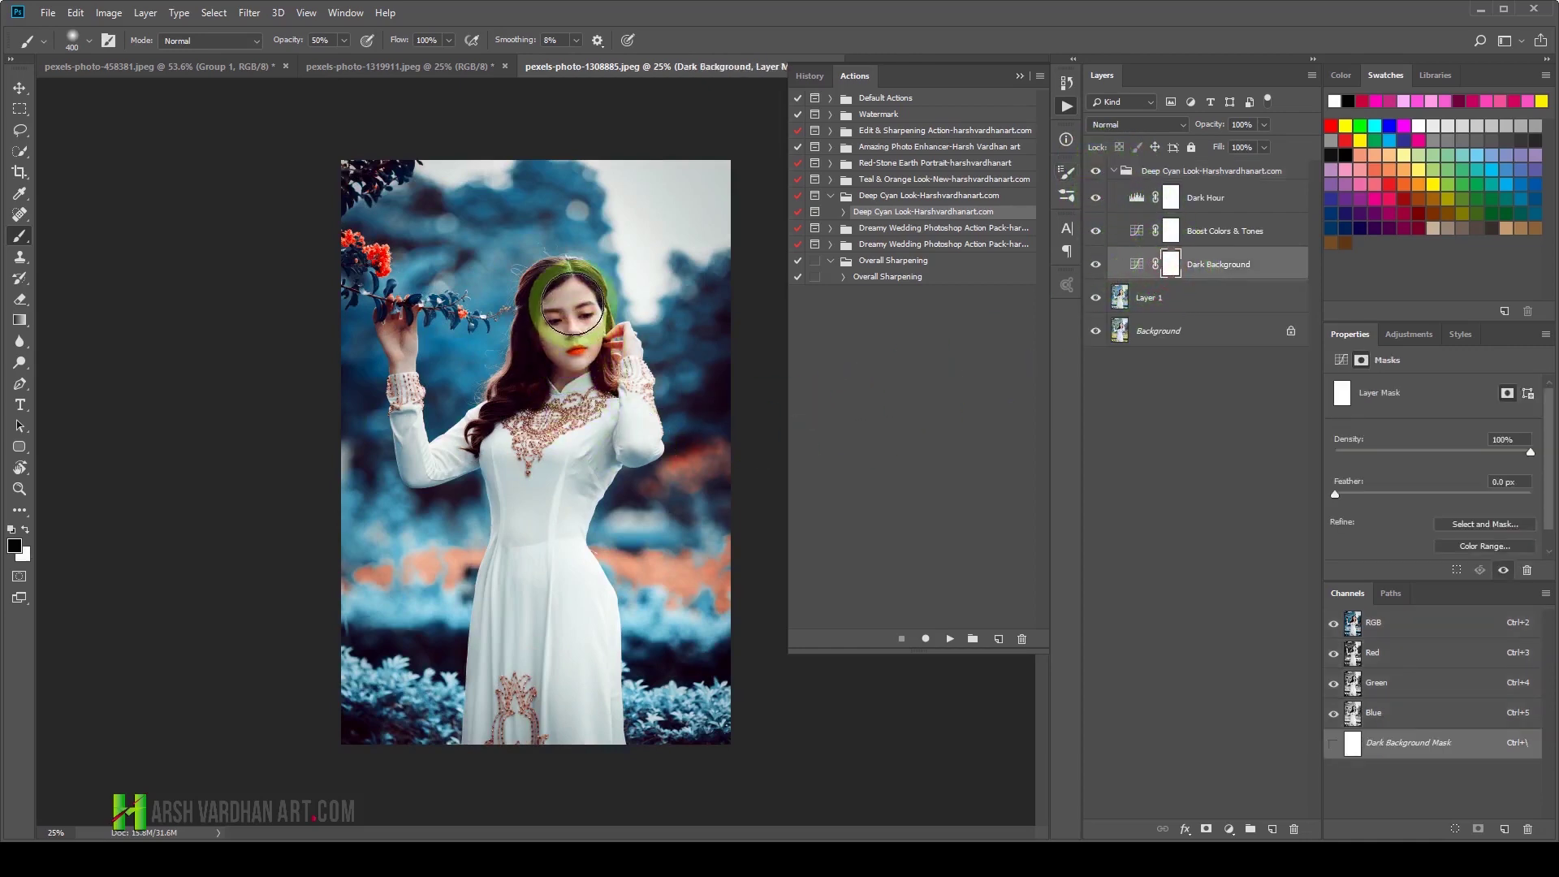
pyautogui.moveTo(573, 300); pyautogui.dragTo(564, 307)
pyautogui.moveTo(556, 416)
pyautogui.mouseDown()
pyautogui.moveTo(558, 332)
pyautogui.moveTo(581, 306)
pyautogui.moveTo(618, 432)
pyautogui.moveTo(524, 414)
pyautogui.moveTo(565, 272)
pyautogui.moveTo(540, 435)
pyautogui.moveTo(568, 516)
pyautogui.mouseUp()
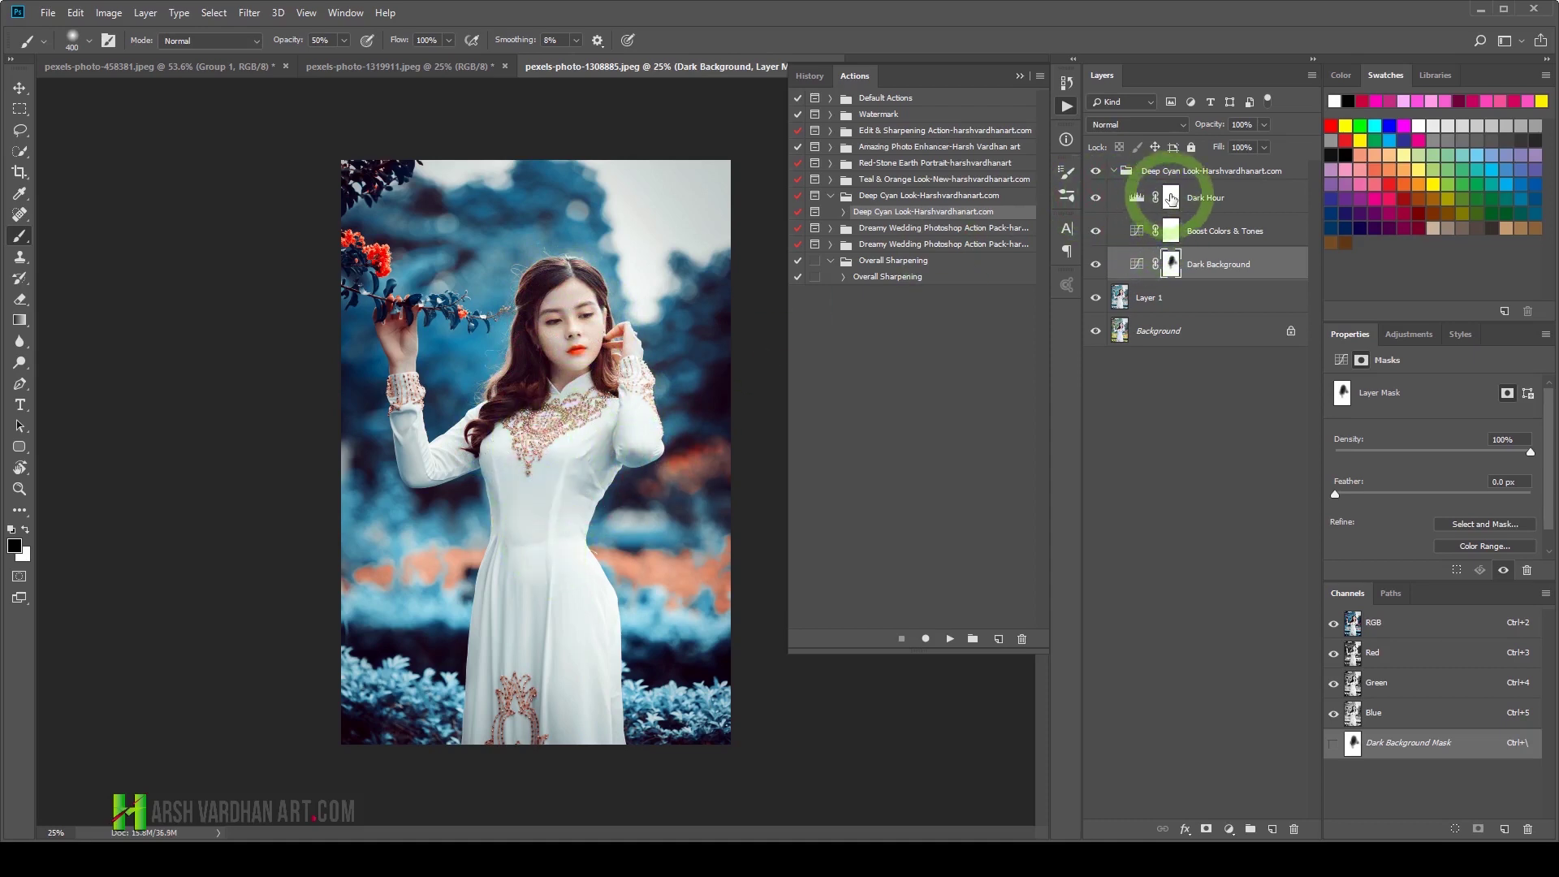
pyautogui.click(1167, 200)
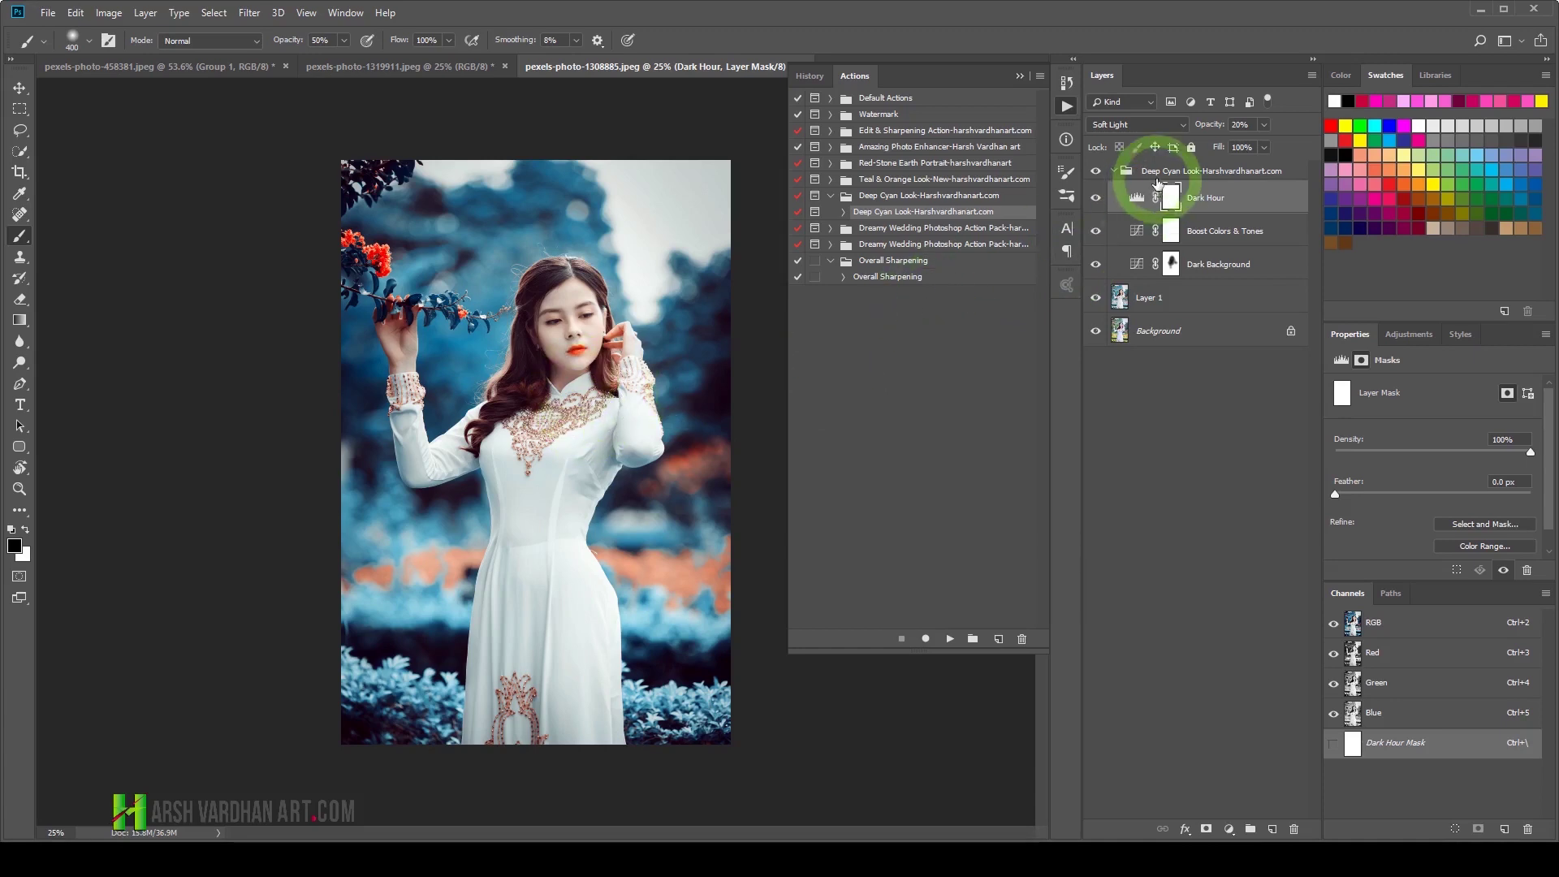
# Step: Group the Deep Cyan Look group with Layer 1 and compare the result
pyautogui.click(1163, 178)
pyautogui.click(1113, 172)
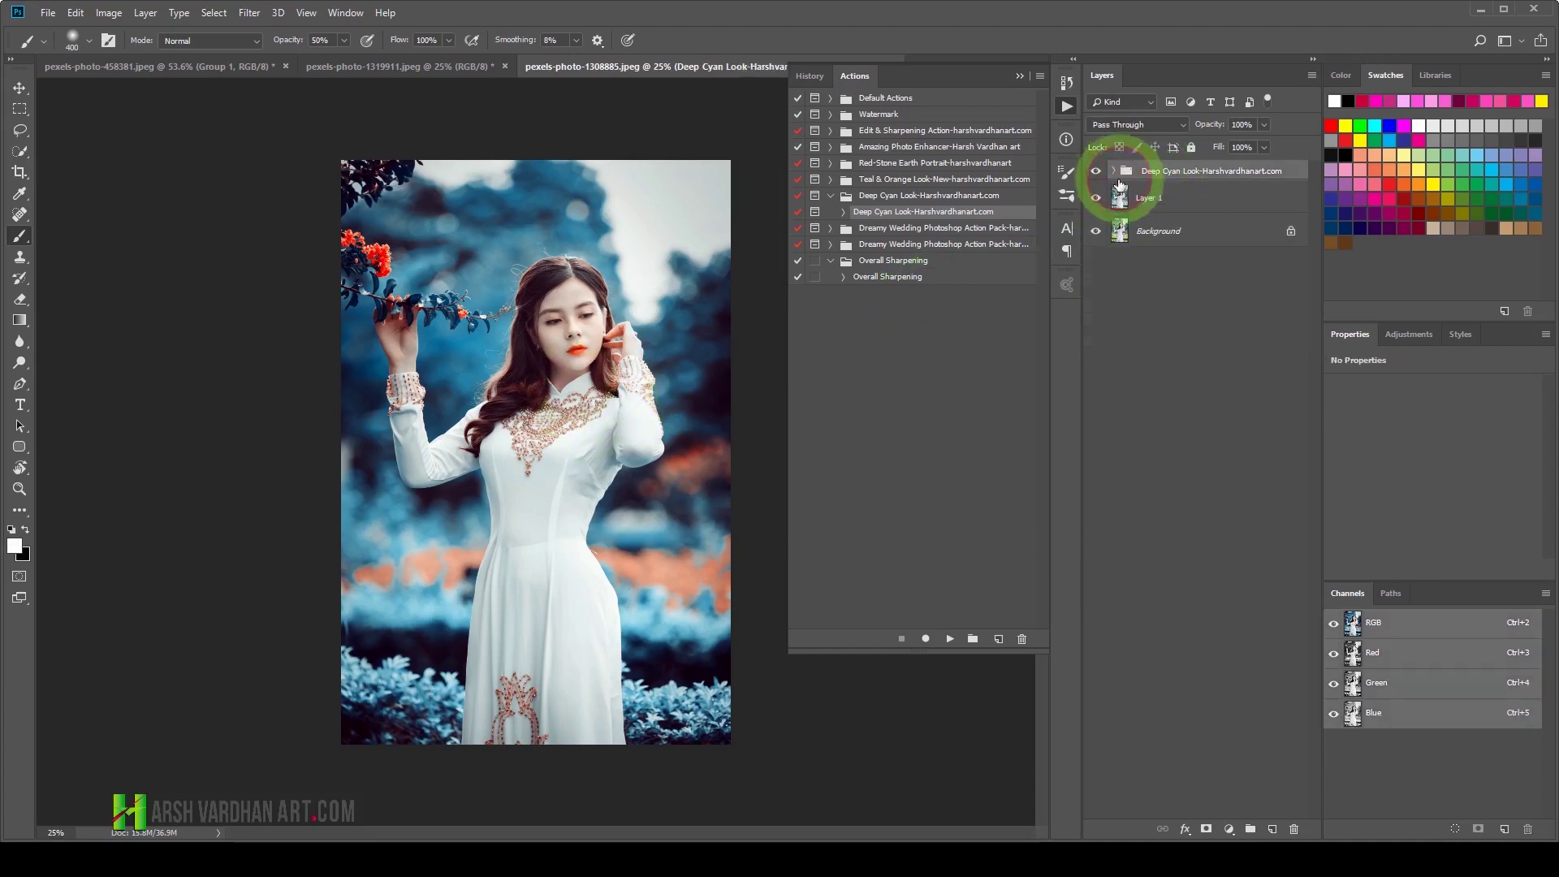
pyautogui.keyDown('shift'); pyautogui.click(1154, 204); pyautogui.keyUp('shift')
pyautogui.hotkey('shift', 'ctrl', 'g')
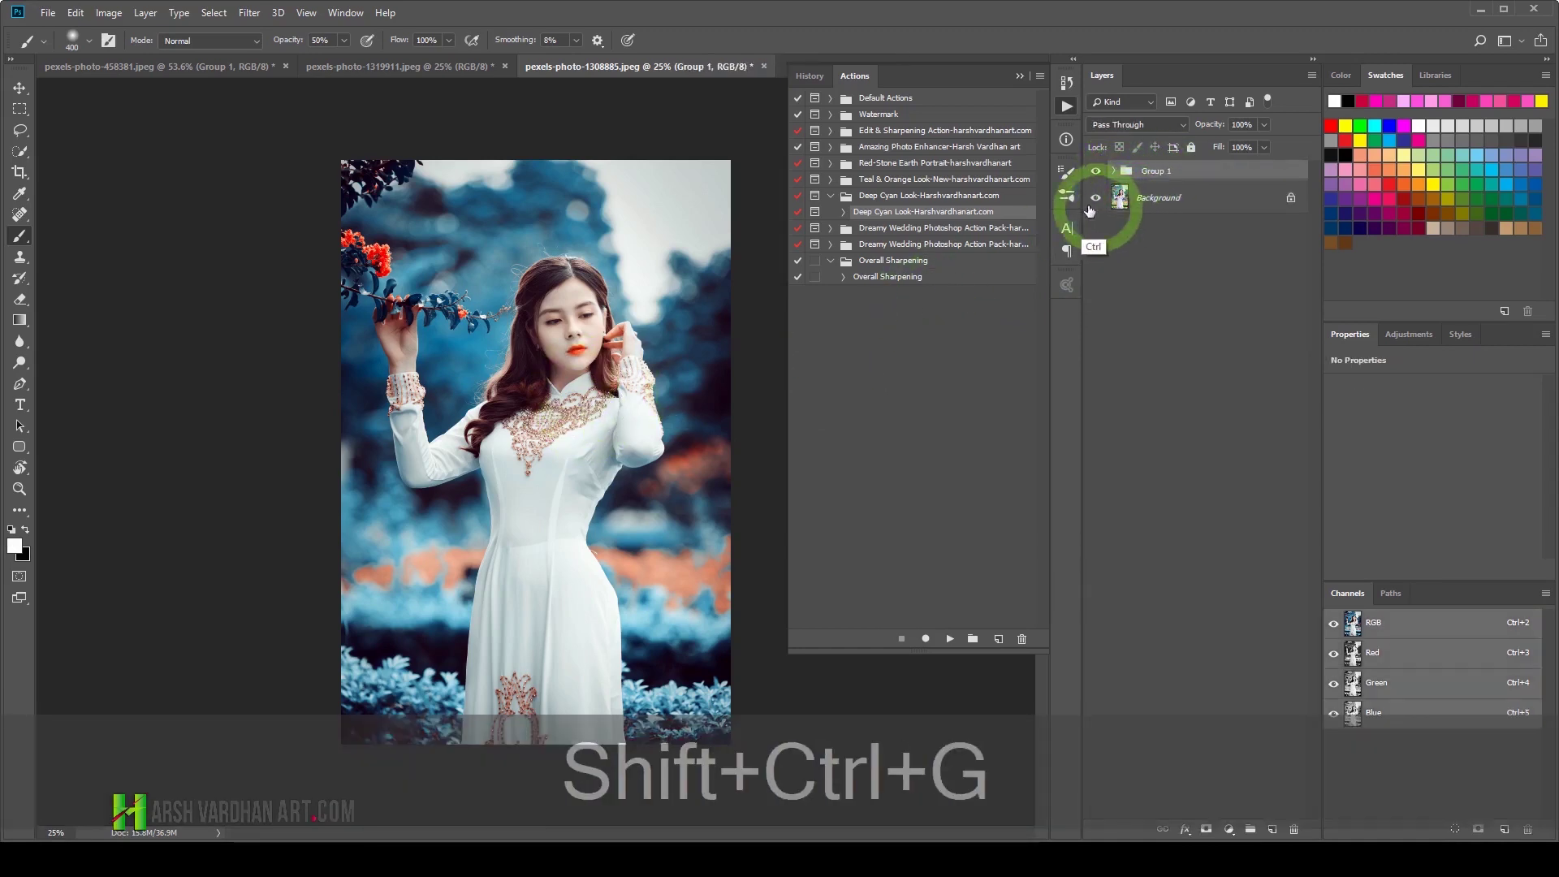
pyautogui.click(1096, 170)
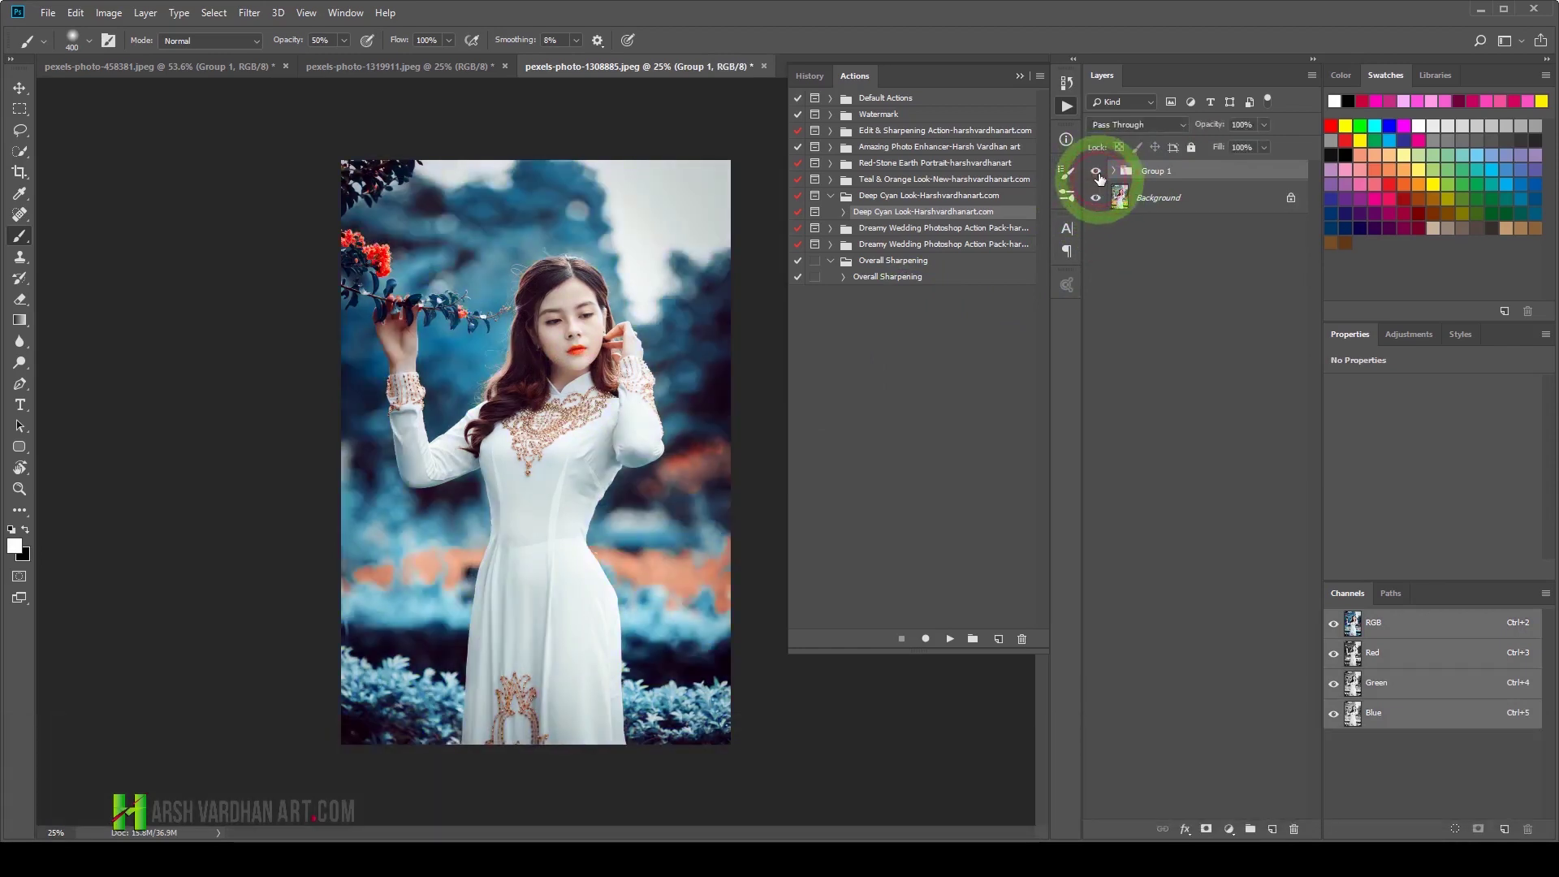
pyautogui.click(1066, 110)
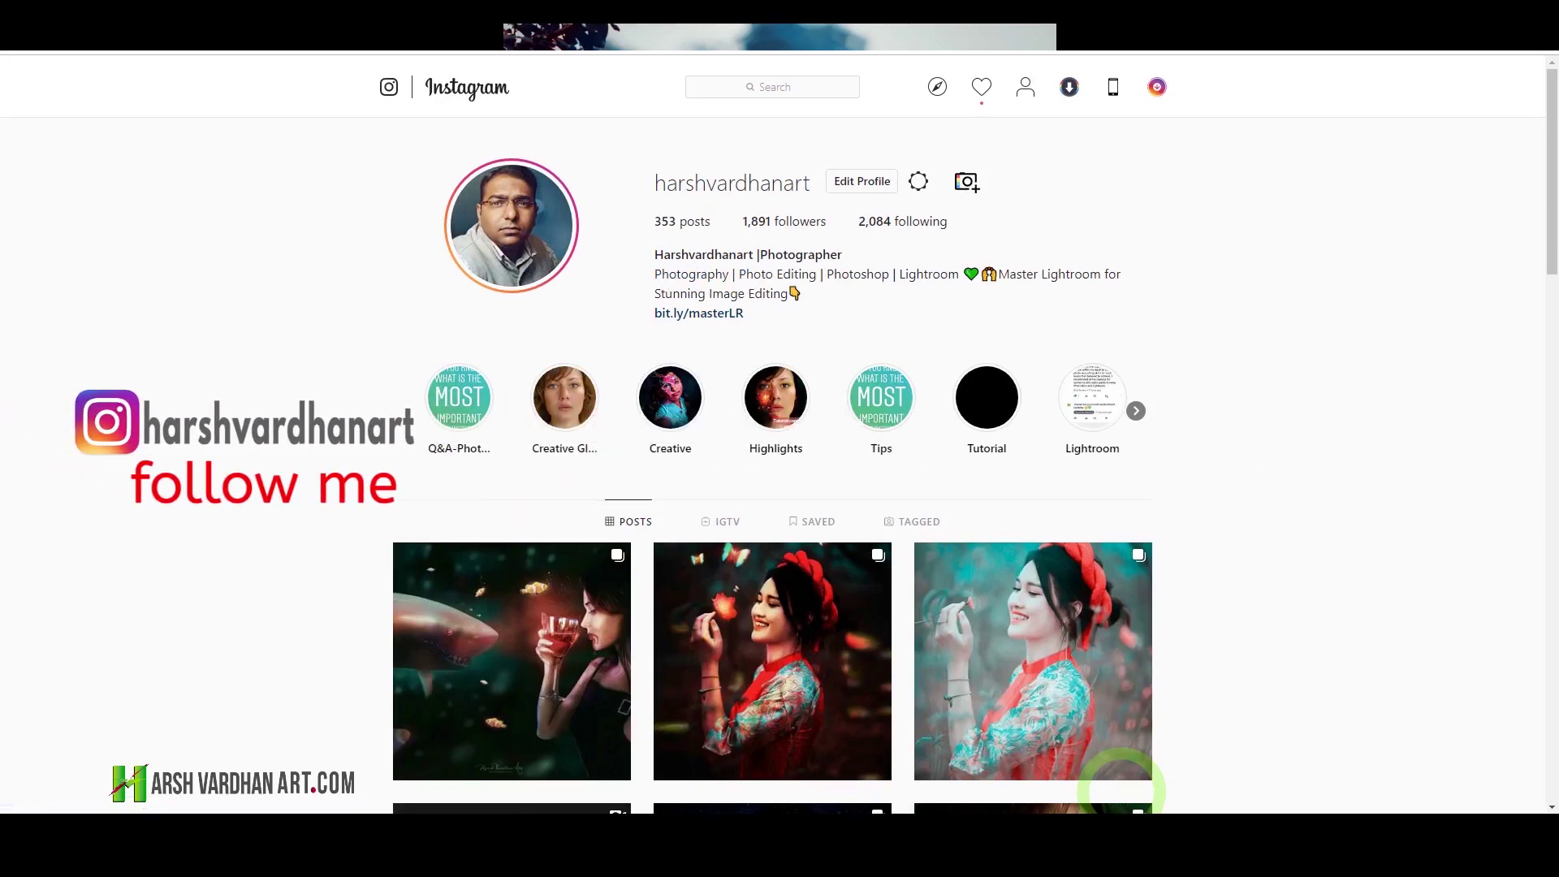
pyautogui.scroll(-3, 1122, 790)
pyautogui.scroll(-1, 1121, 797)
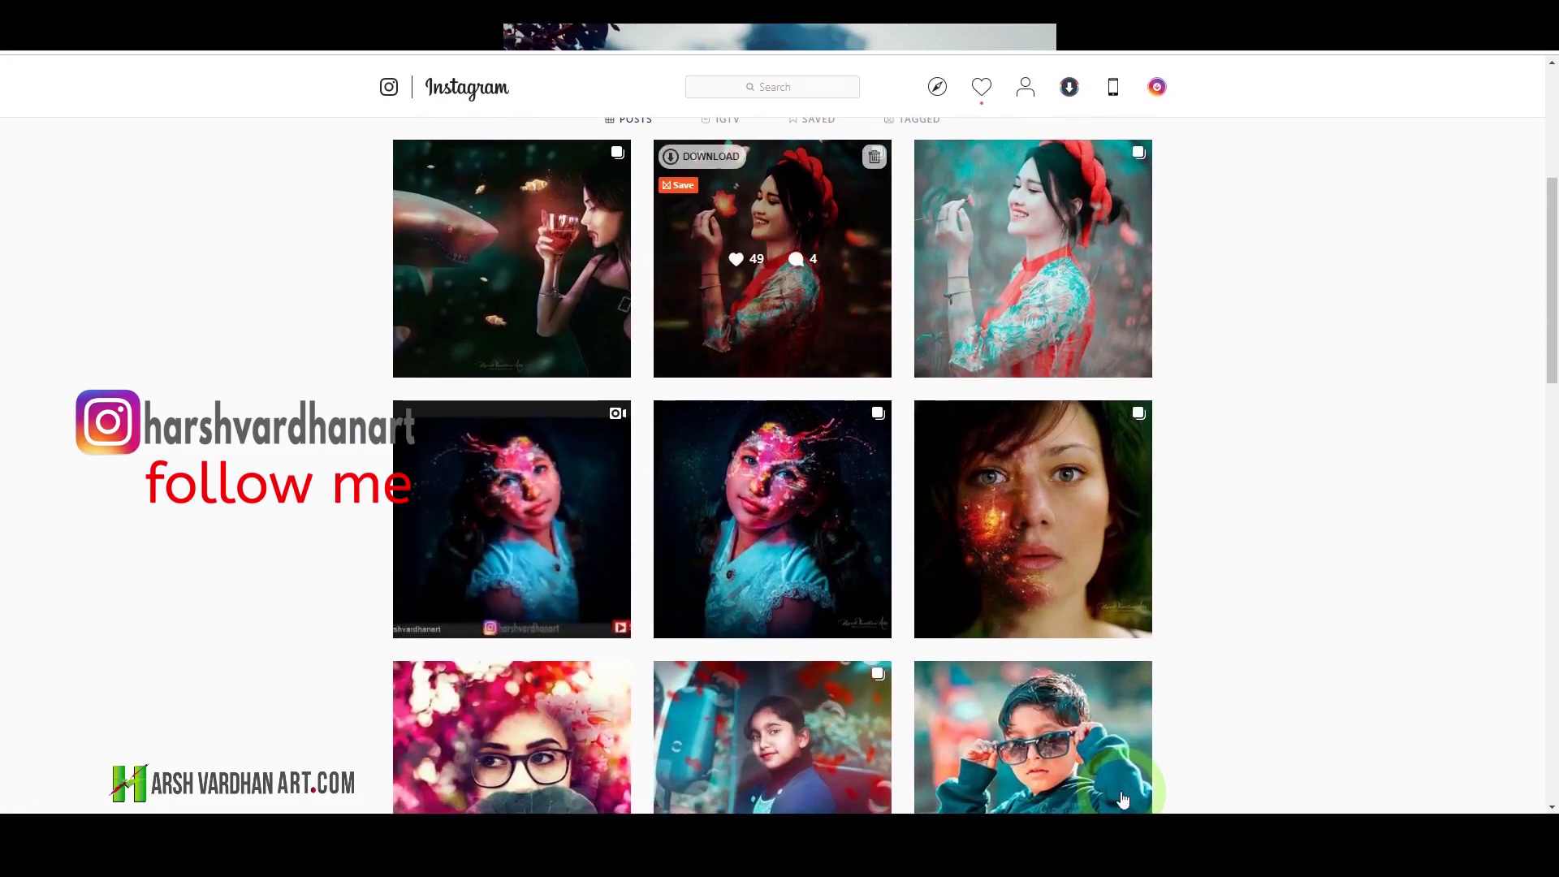
pyautogui.scroll(-2, 1121, 791)
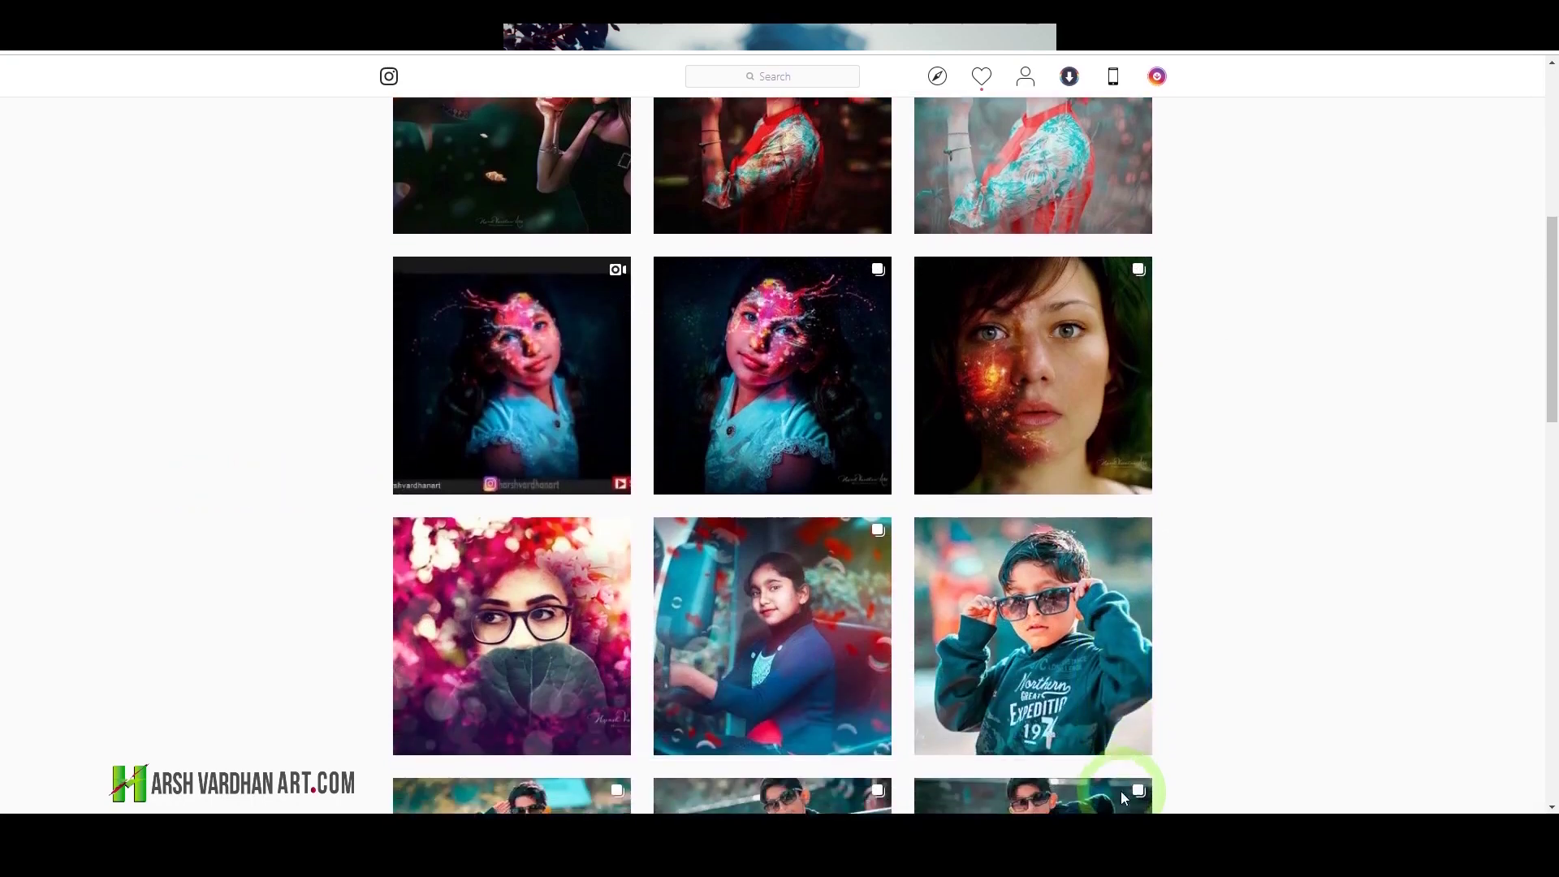